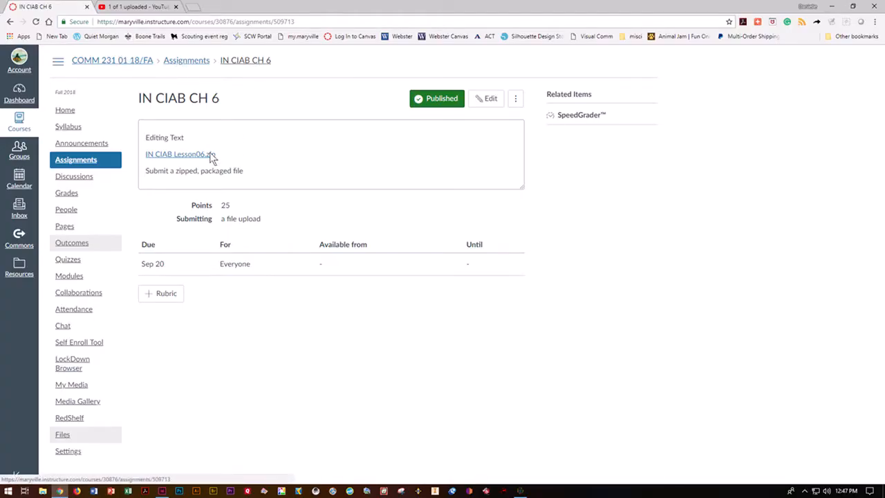
Try to save the assignment's IN CIAB Lesson06.zip file to the desktop.
click(203, 155)
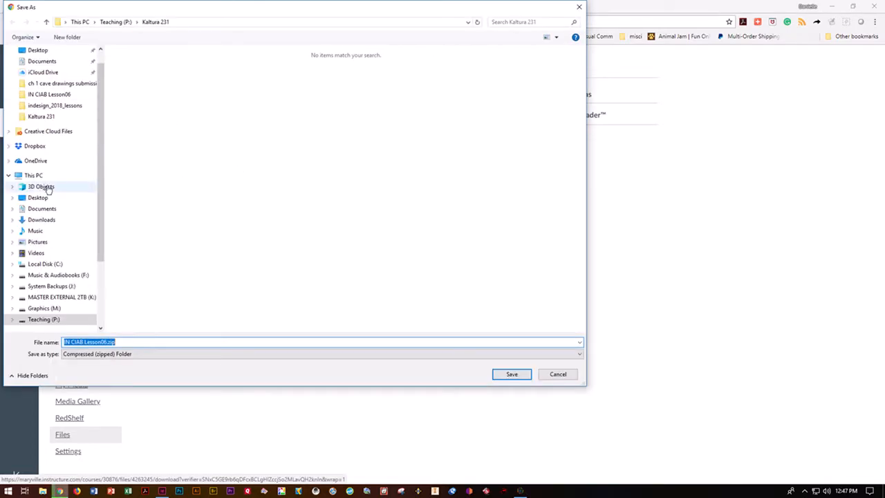
click(38, 198)
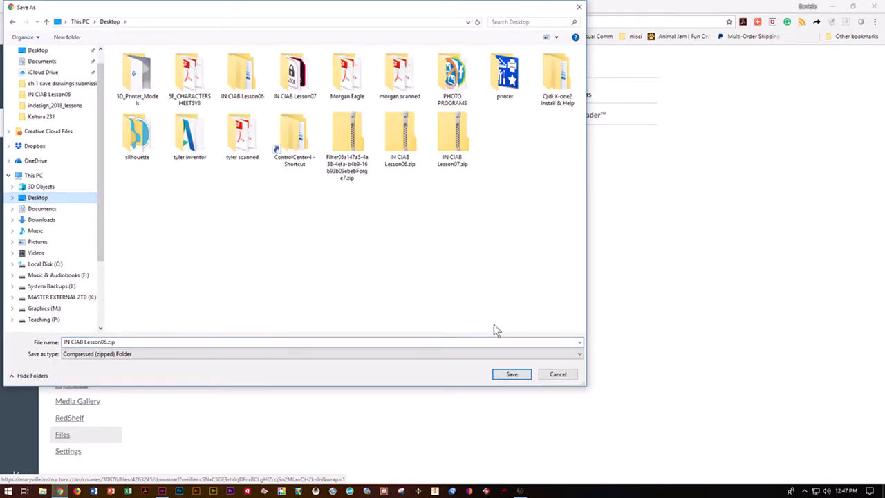
click(512, 376)
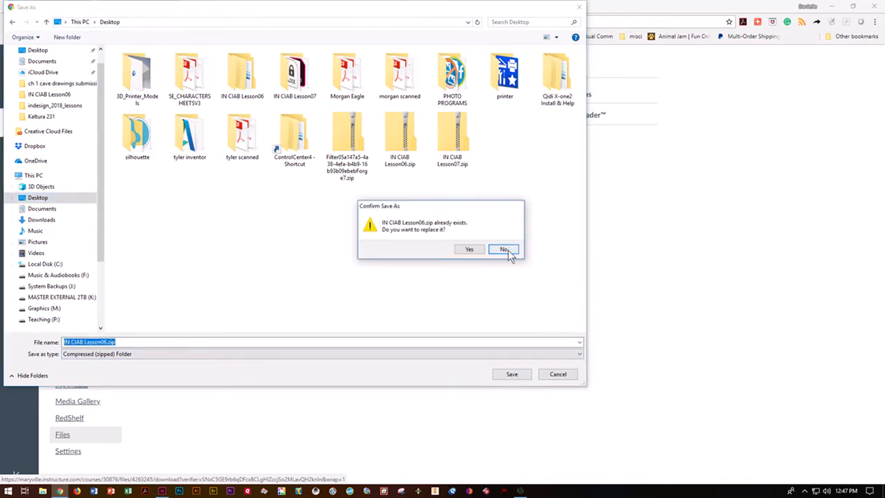
click(508, 250)
click(558, 373)
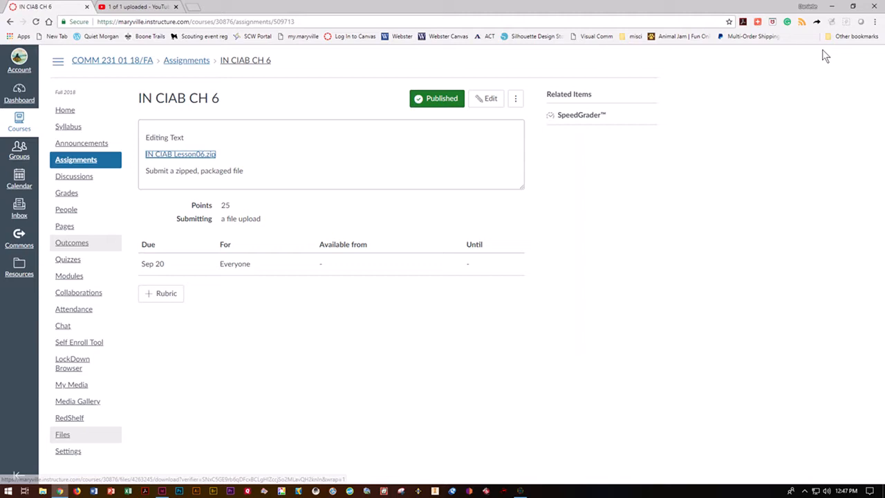
Try to extract the IN CIAB Lesson06.zip archive from the Windows desktop.
click(832, 6)
click(628, 250)
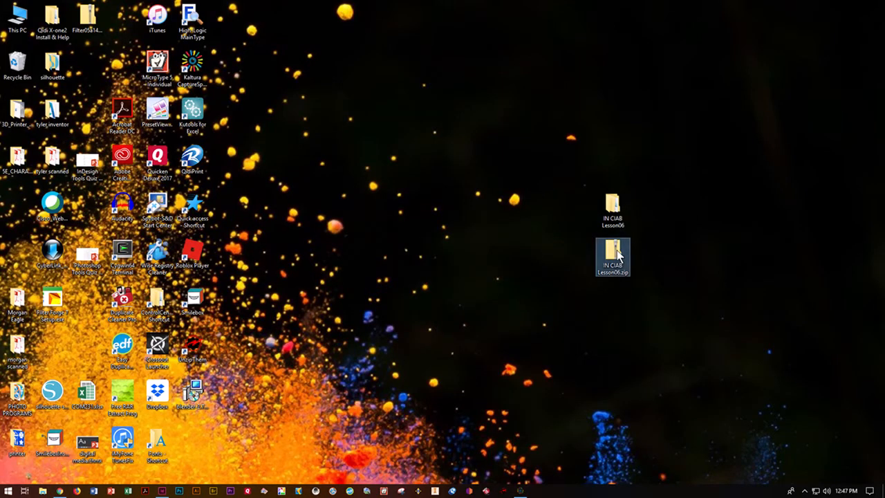
right_click(617, 251)
click(637, 290)
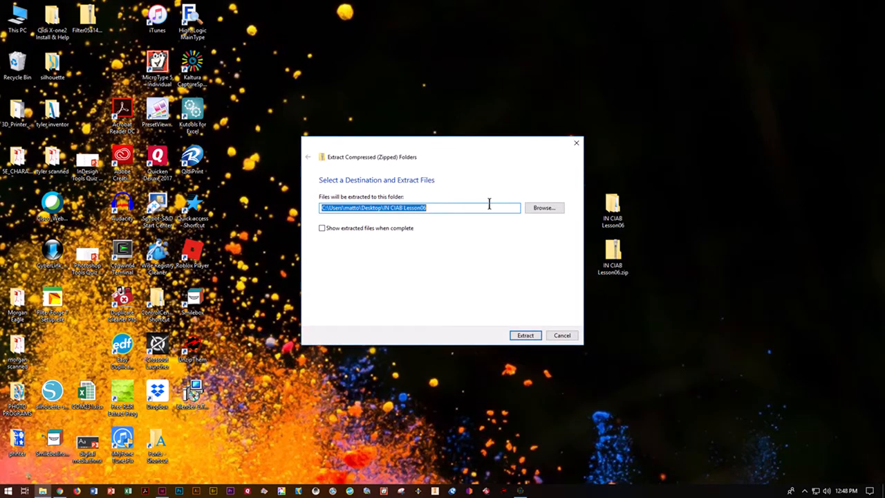
click(549, 335)
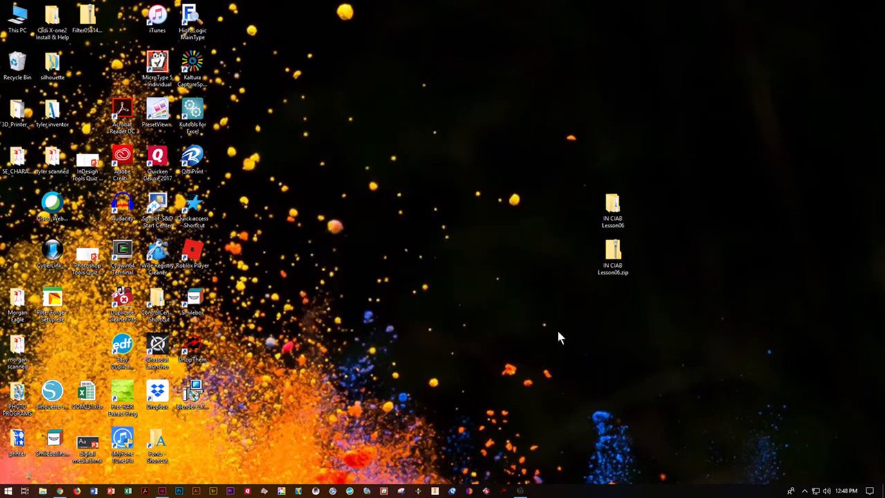
Open 06_Start.indd from the inner IN CIAB Lesson06 folder in InDesign.
double_click(609, 210)
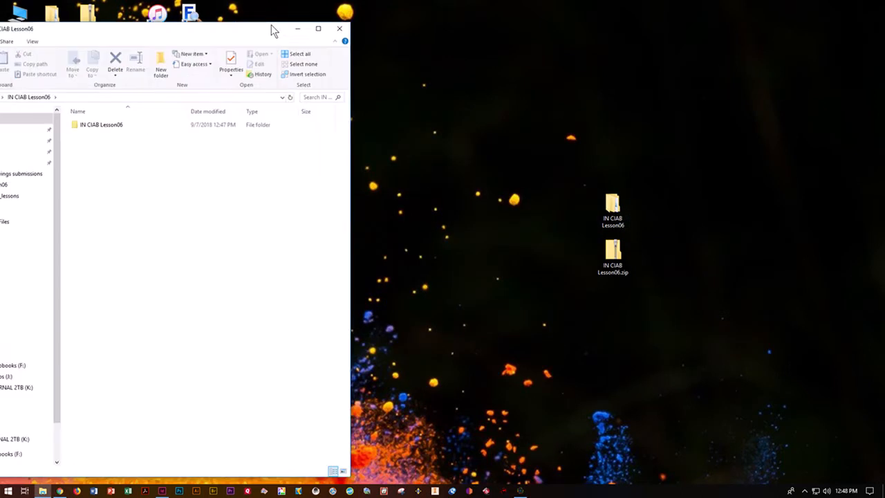
drag(271, 24, 463, 25)
double_click(329, 131)
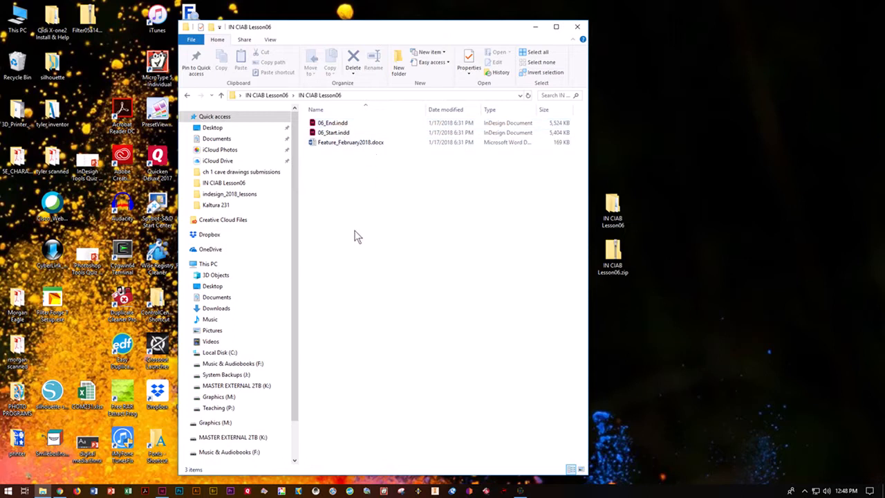
click(325, 134)
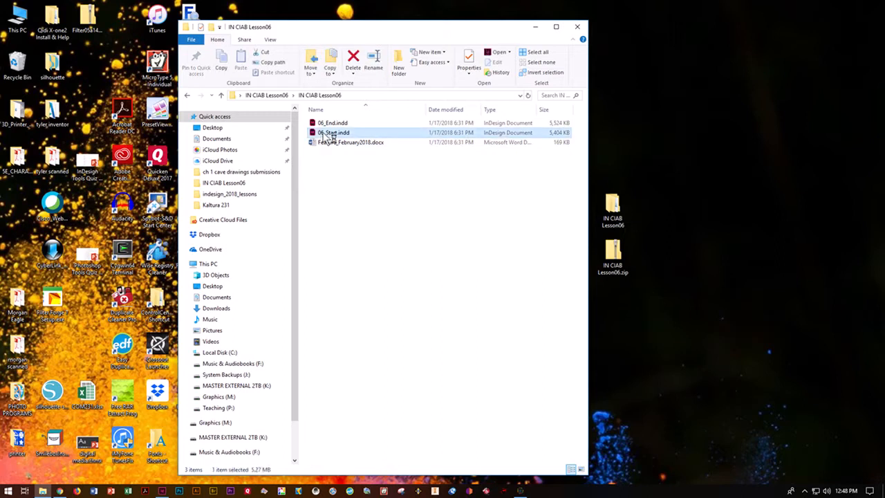
double_click(322, 133)
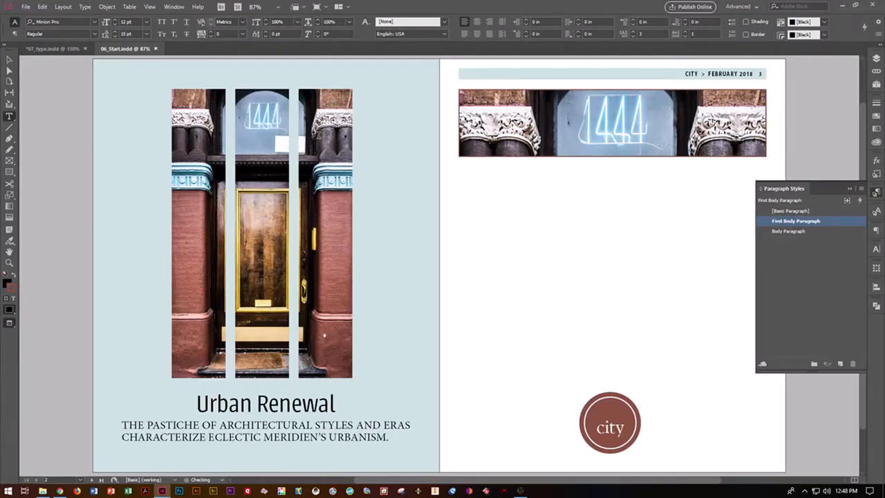
Collapse the paragraph styles list and set the display performance to High Quality Display.
click(849, 188)
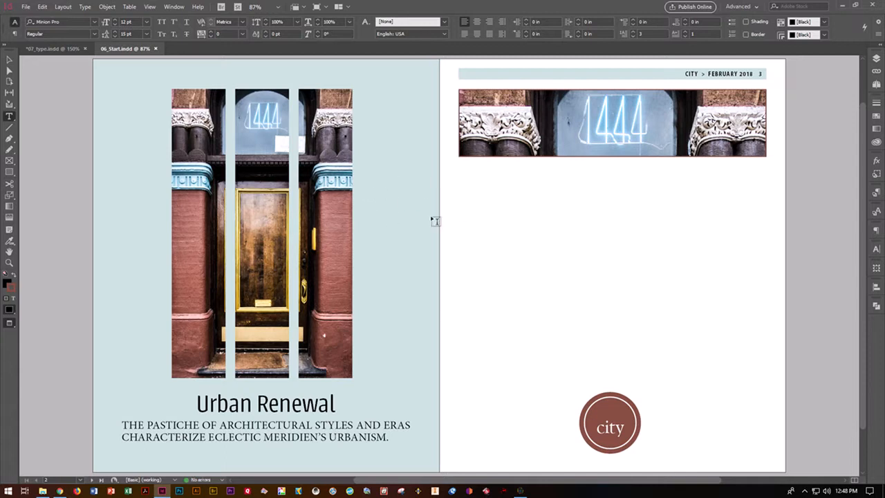
click(150, 7)
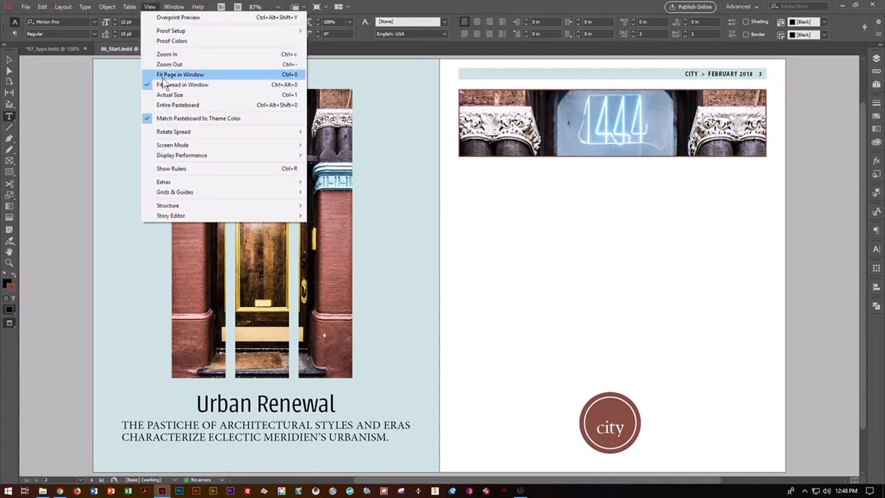
mouse_move(183, 156)
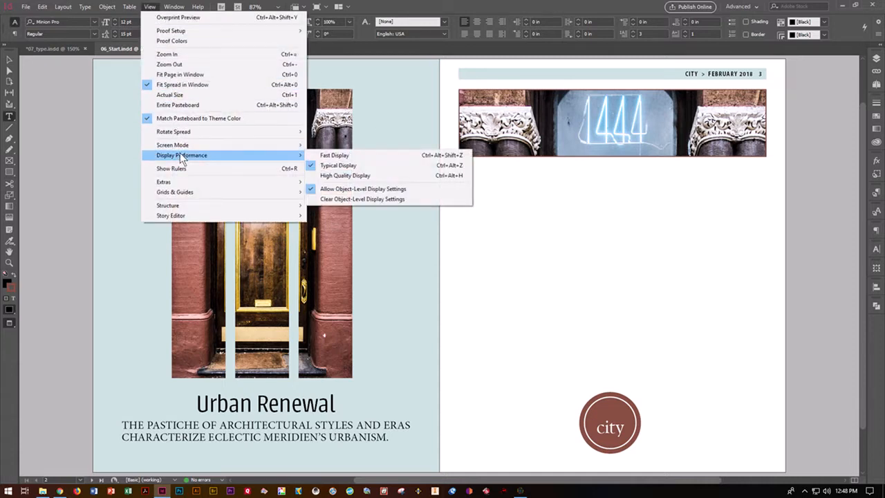
click(333, 177)
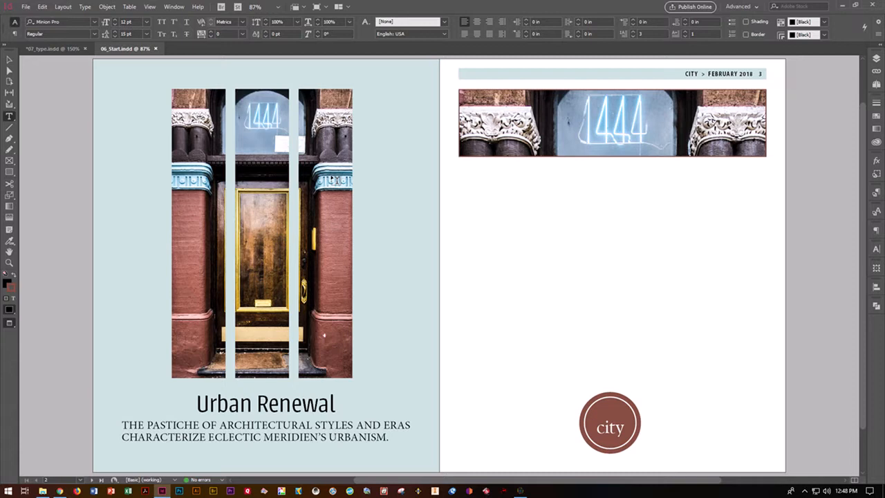
Save a copy of the document as 06_Text.indd in the IN CIAB Lesson06 folder.
click(27, 8)
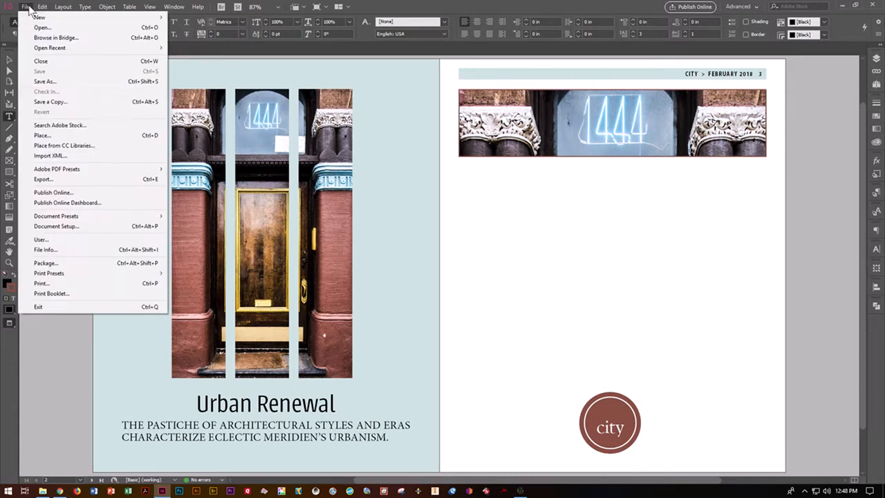
click(72, 81)
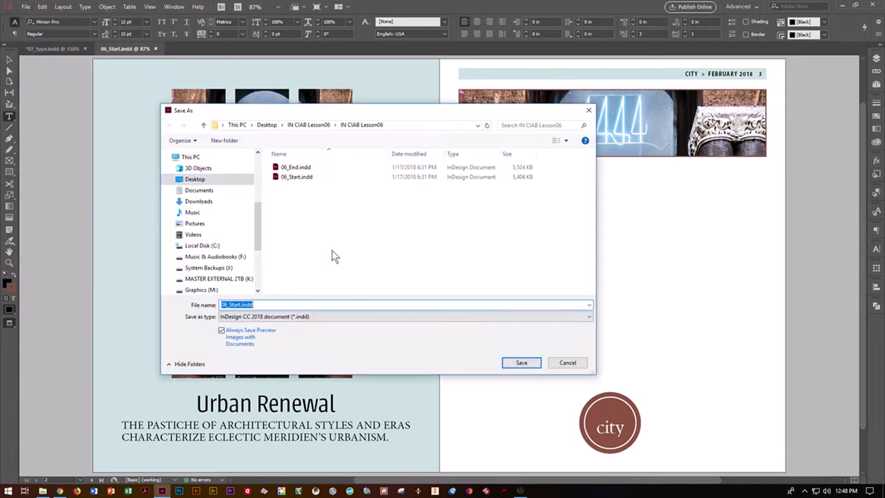
key(End)
drag(231, 304, 327, 306)
text(En)
key(BackSpace)
key(BackSpace)
text(Text)
click(520, 363)
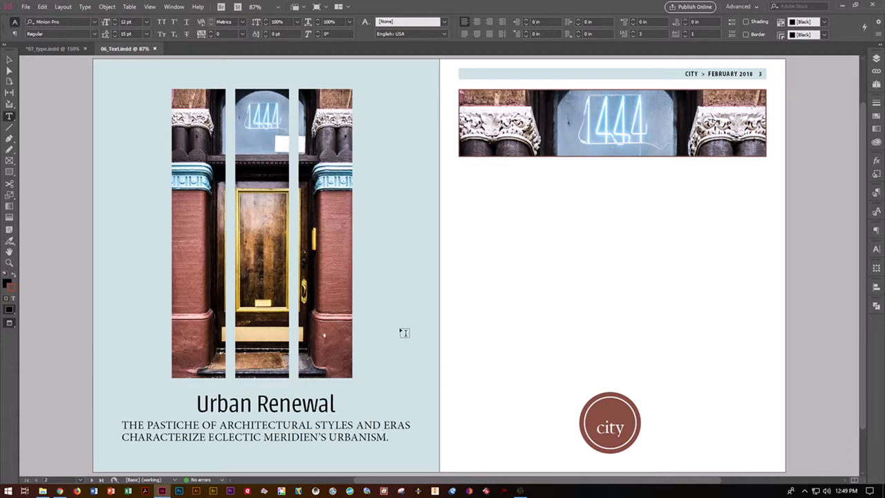
Use Find Font to replace all Goudy Old Style Regular text with Minion Pro Regular, redefining styles when changing all.
click(86, 7)
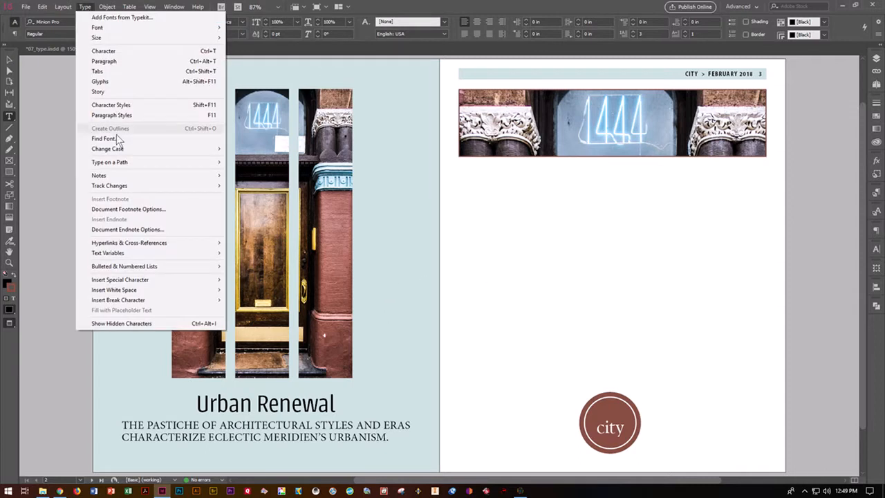
click(113, 138)
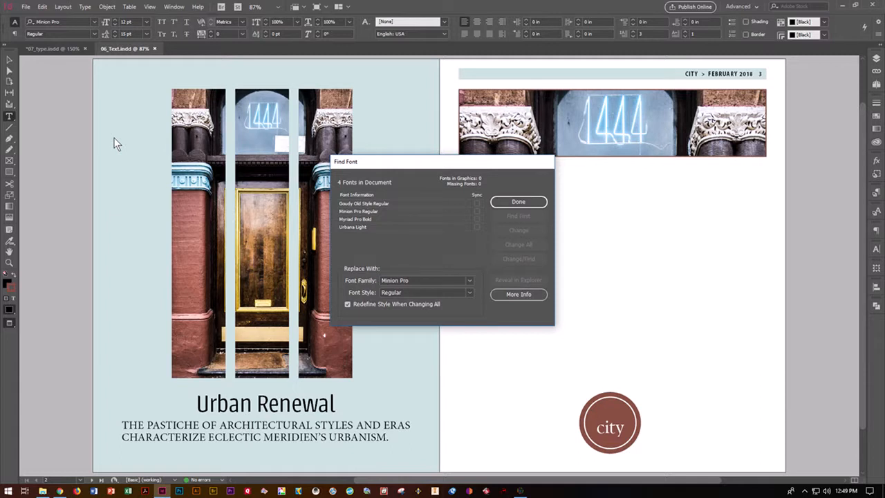
click(342, 204)
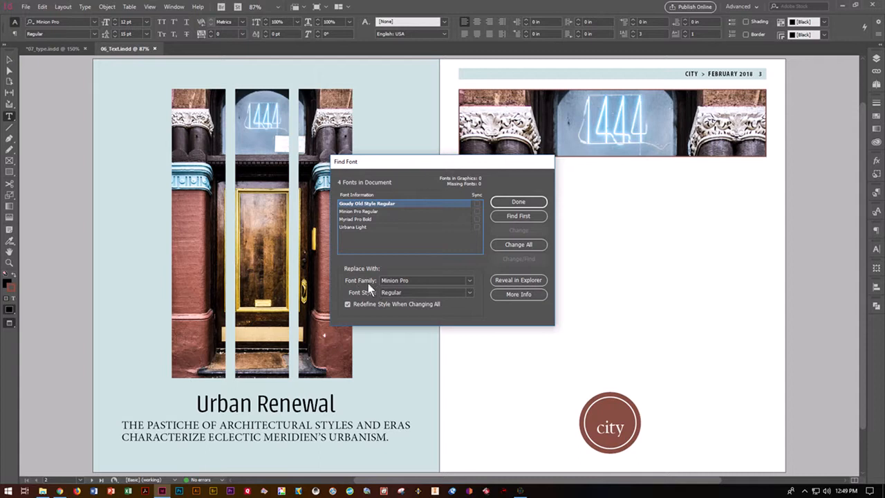
click(470, 282)
scroll(451, 197, up, 15)
scroll(448, 205, down, 20)
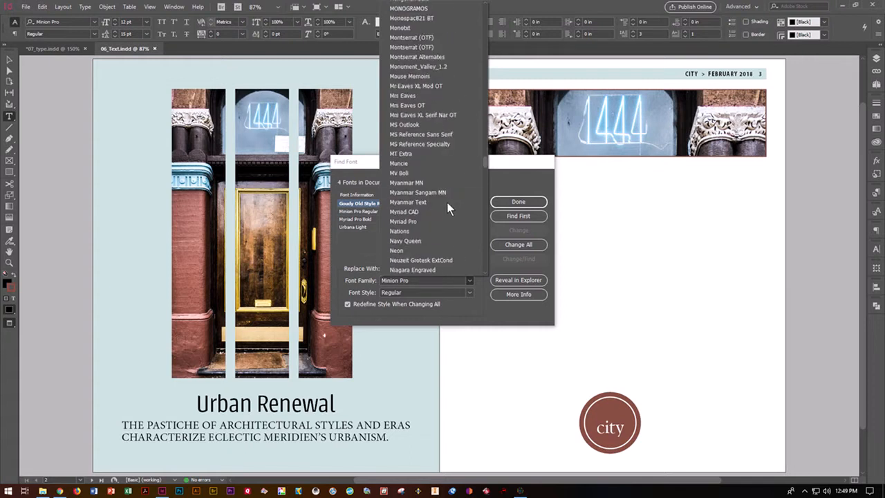
scroll(445, 206, down, 15)
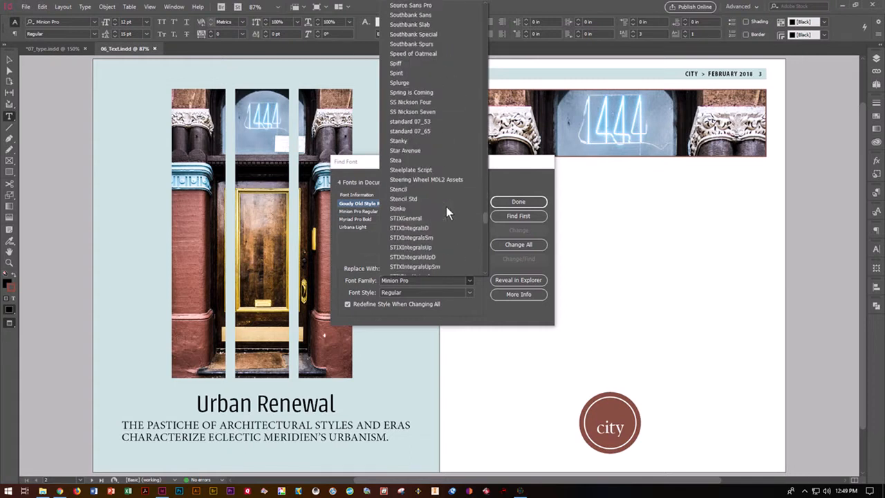
click(449, 279)
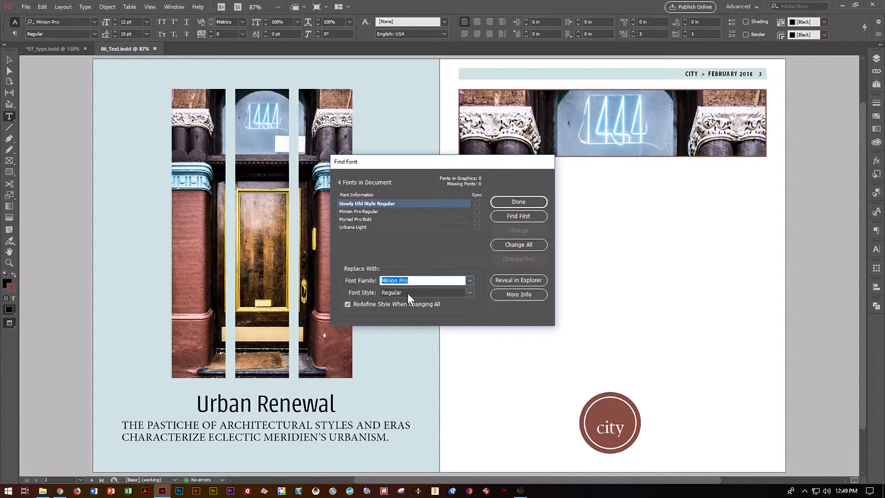
click(409, 293)
click(469, 292)
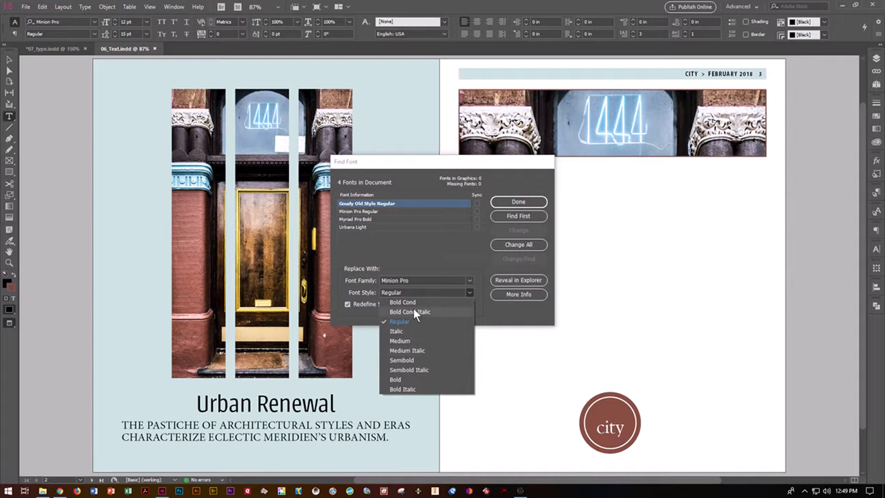
click(475, 266)
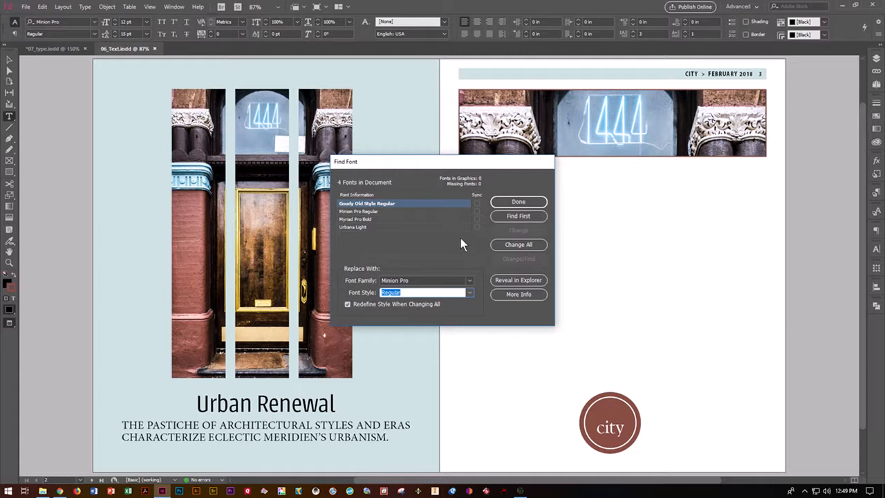
click(514, 244)
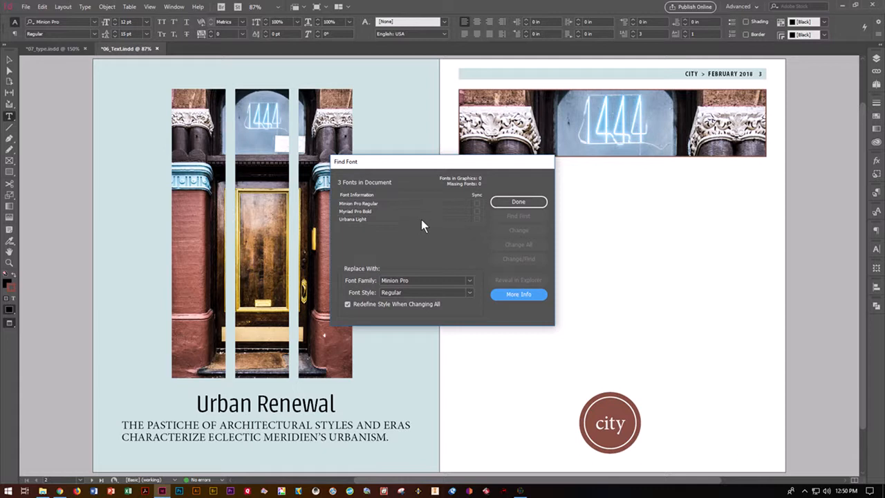
click(519, 203)
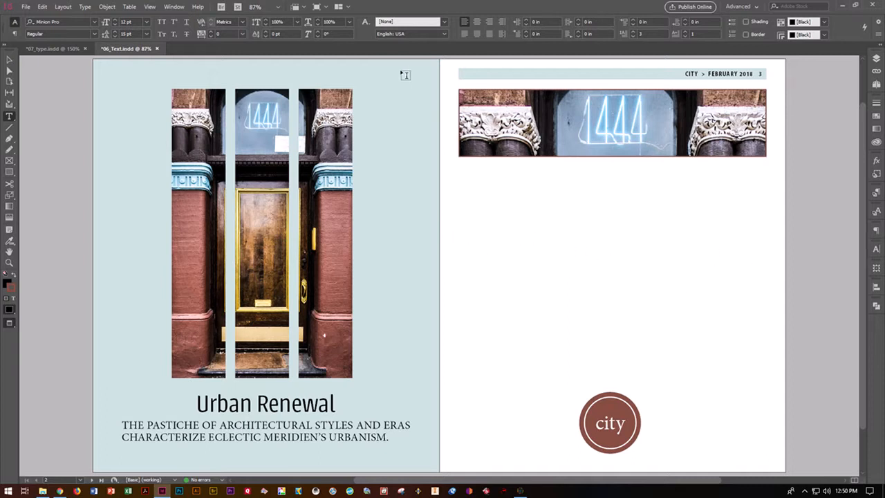
Switch the screen mode to Normal and show the frame edges.
click(324, 8)
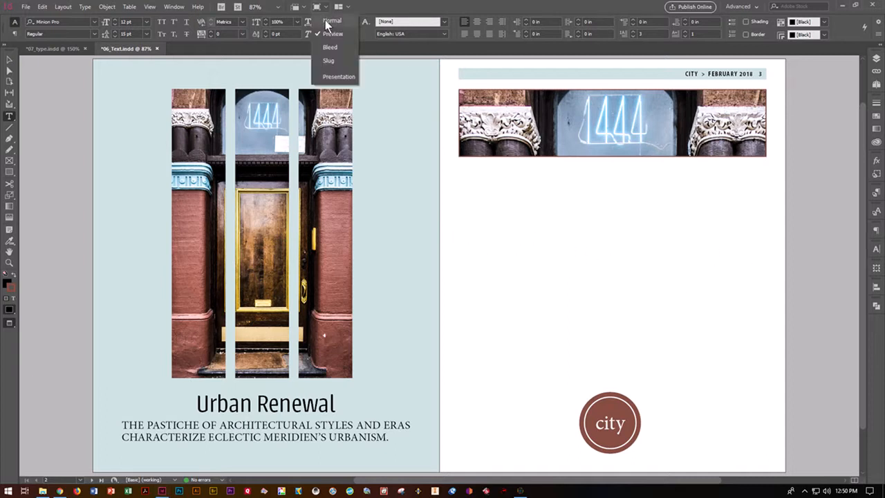
click(325, 21)
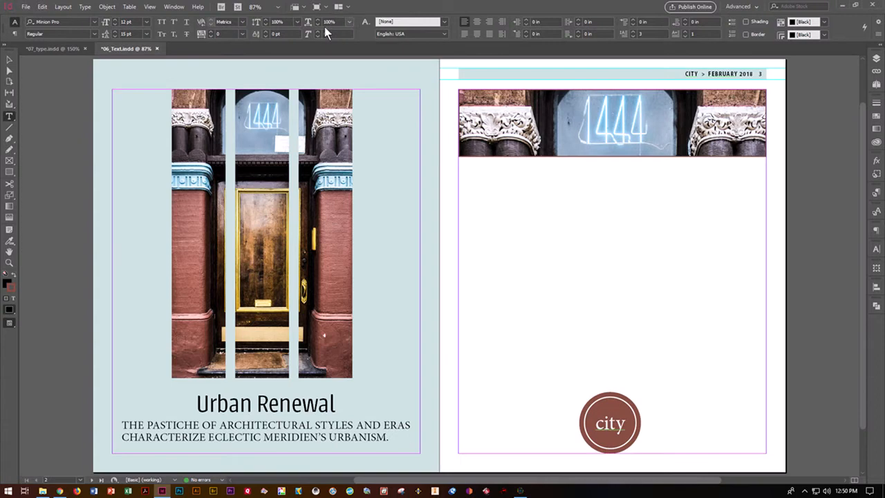
click(148, 8)
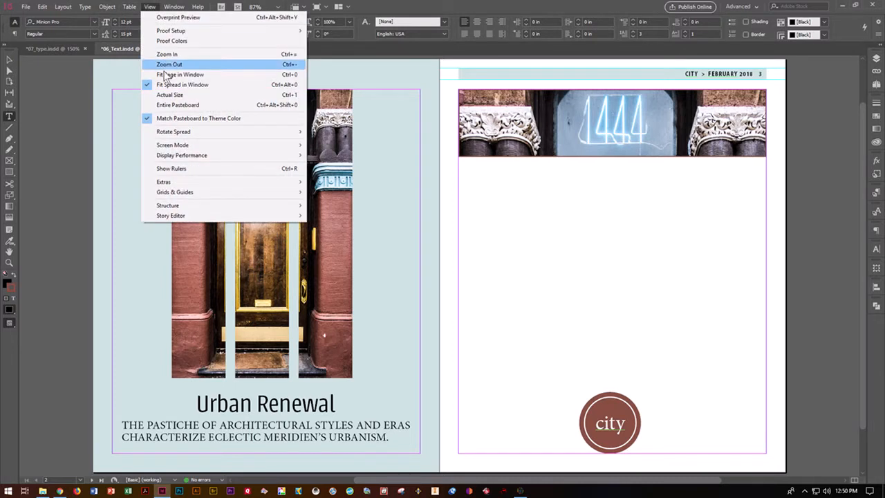
mouse_move(185, 182)
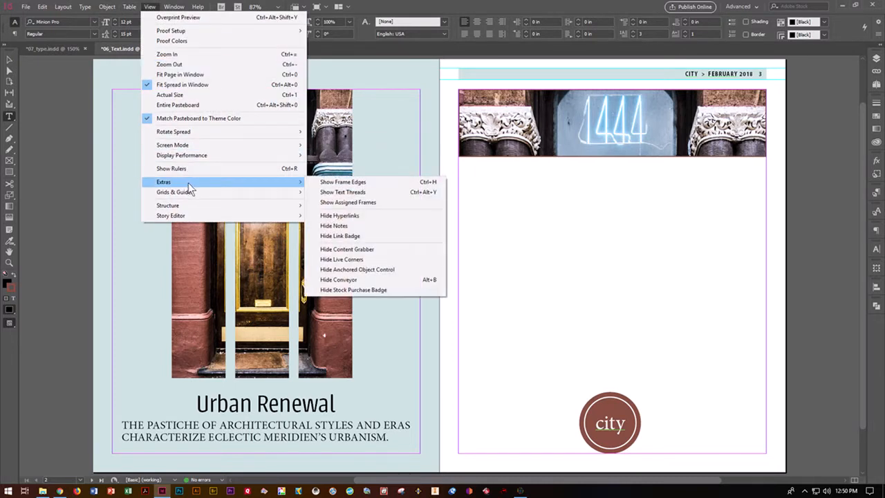
click(323, 182)
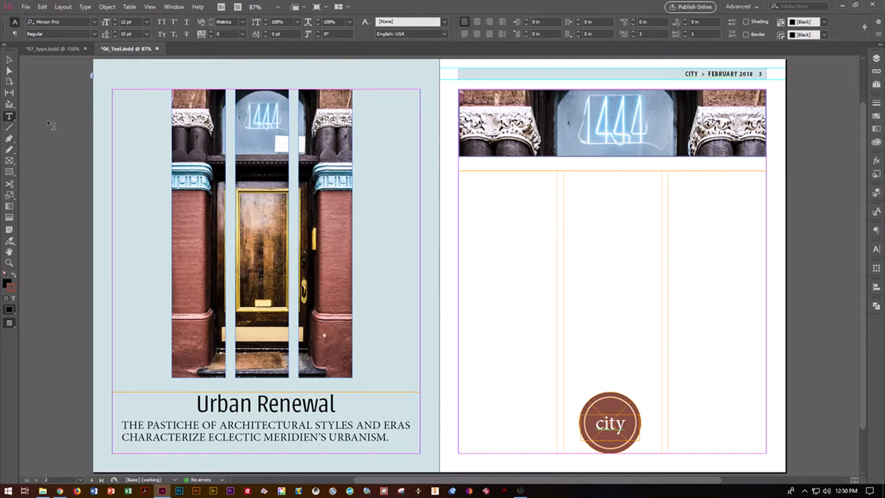
Add "with Respect" to the end of the "Urban Renewal" headline.
click(10, 116)
click(338, 413)
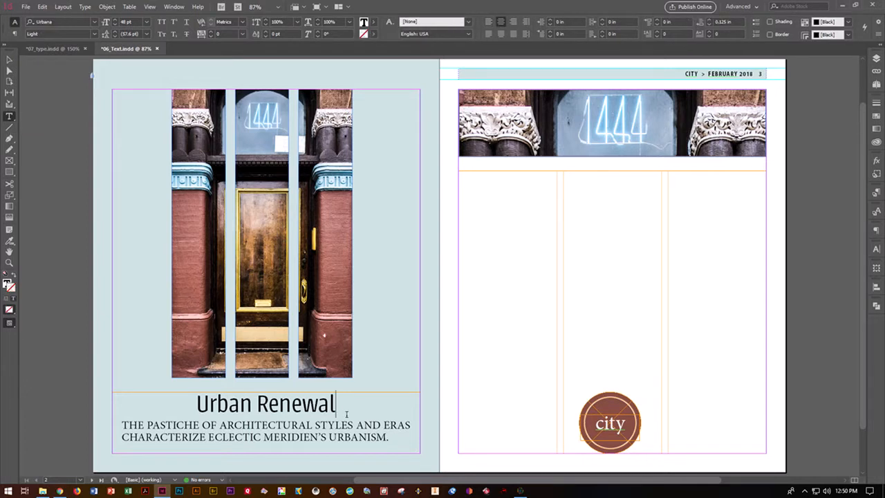
text(w)
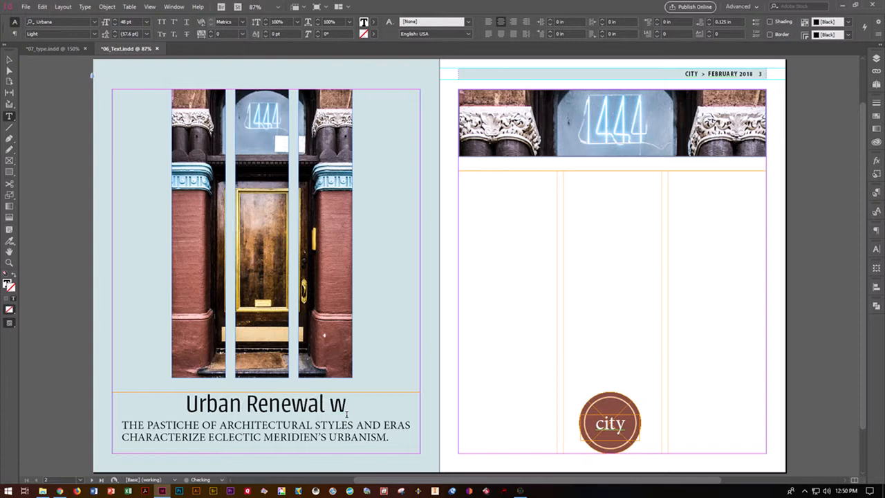
text(ith Respect)
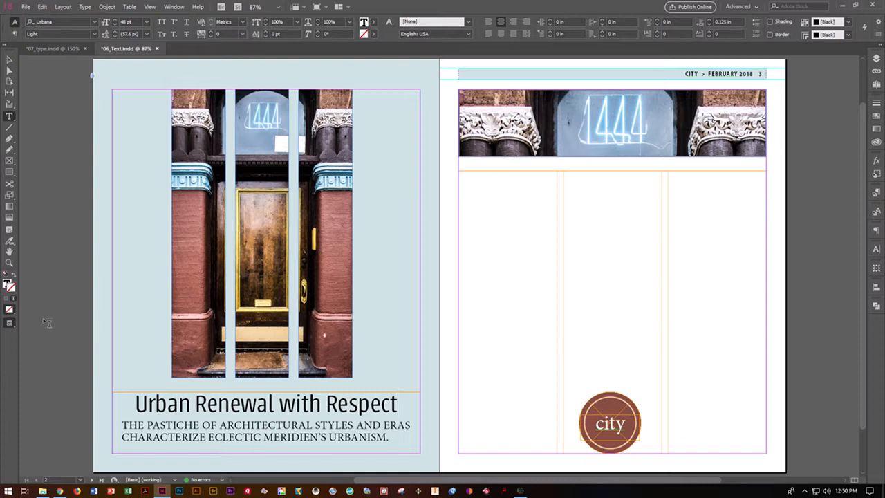
click(9, 60)
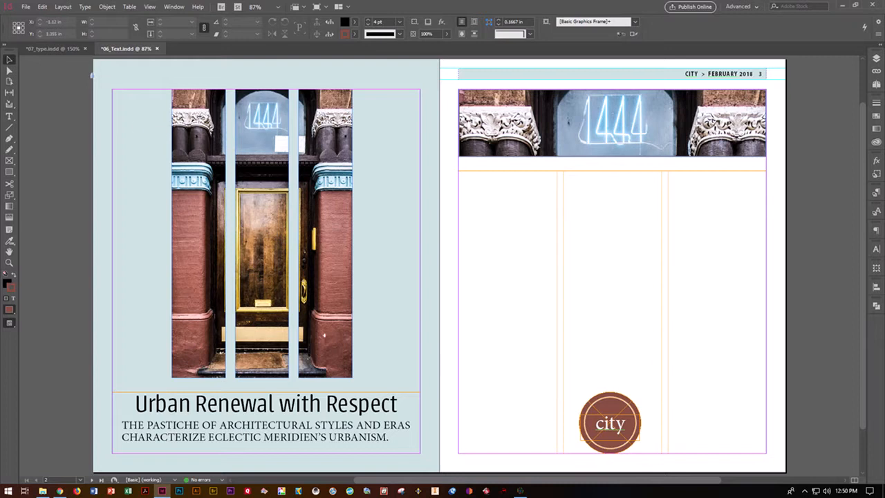
Place the Word file Feature_February2018.docx in the empty three-column text frame on page 3.
click(9, 116)
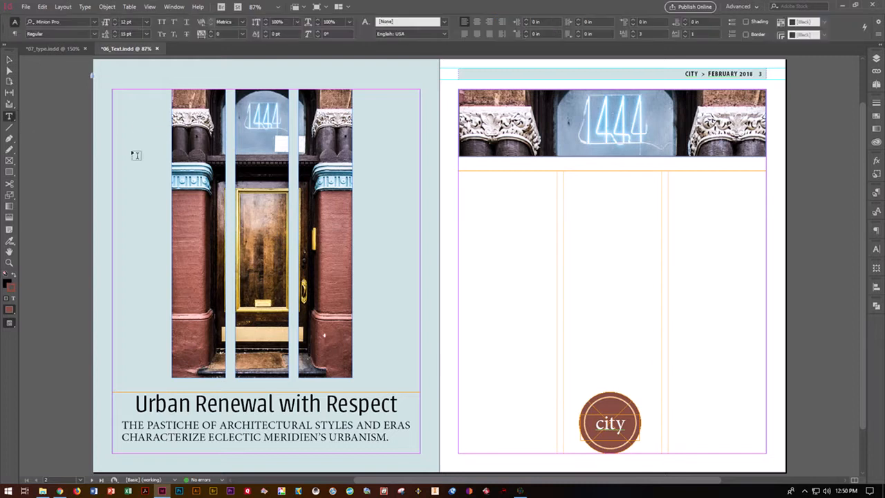
click(474, 205)
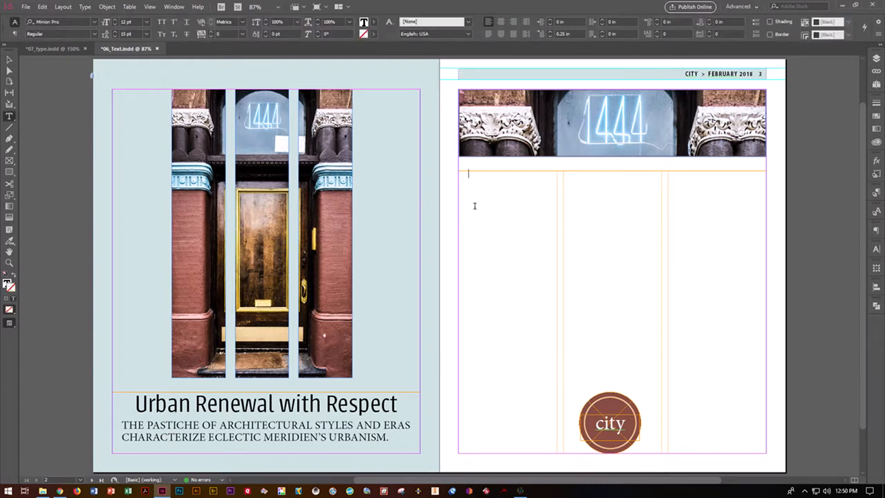
click(26, 7)
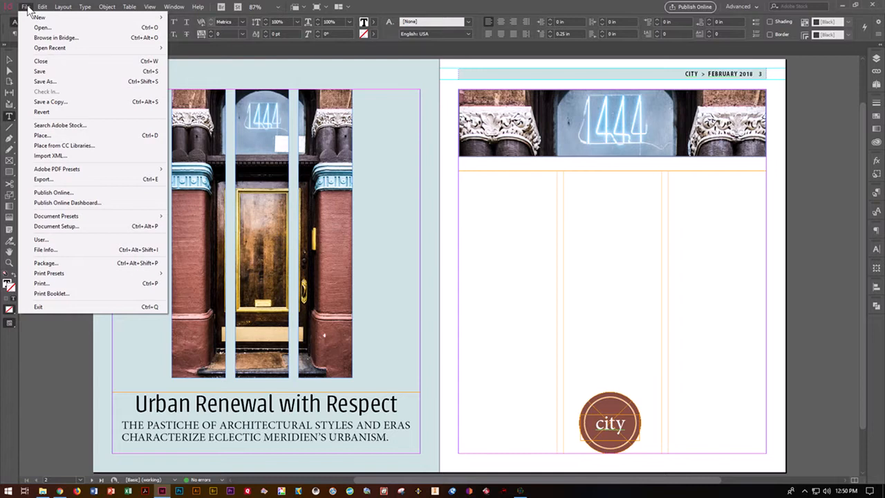
click(43, 136)
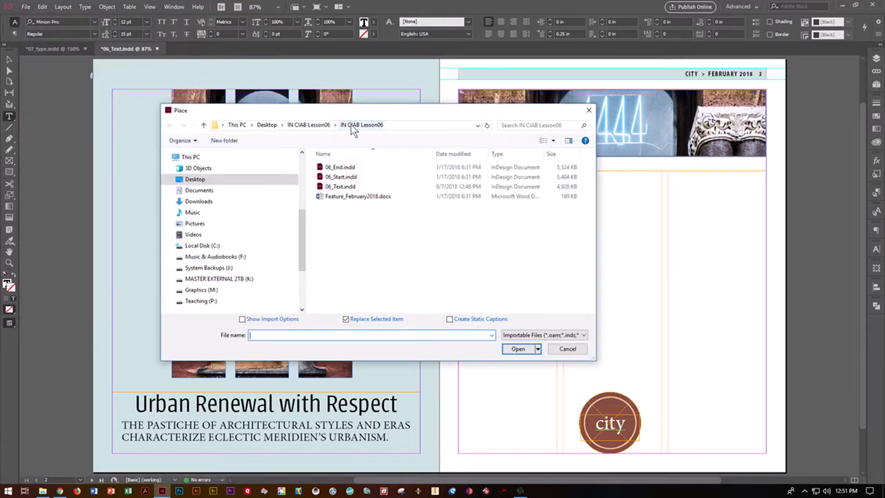
click(350, 197)
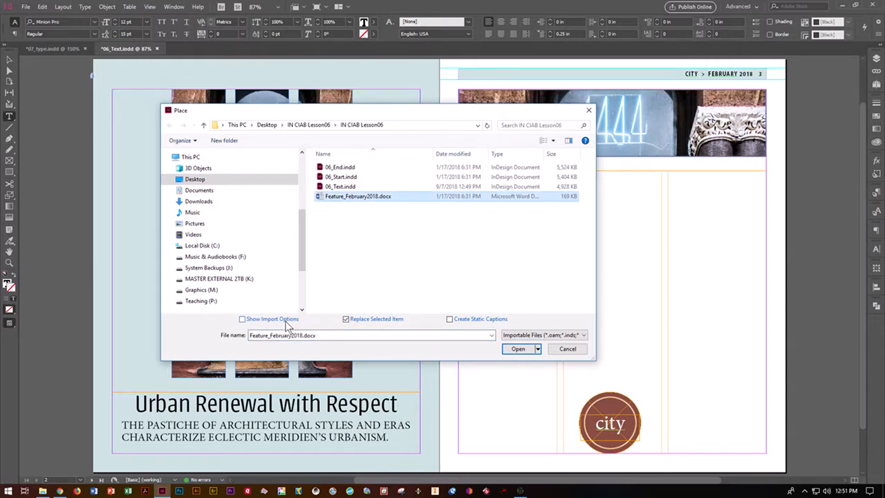
click(523, 351)
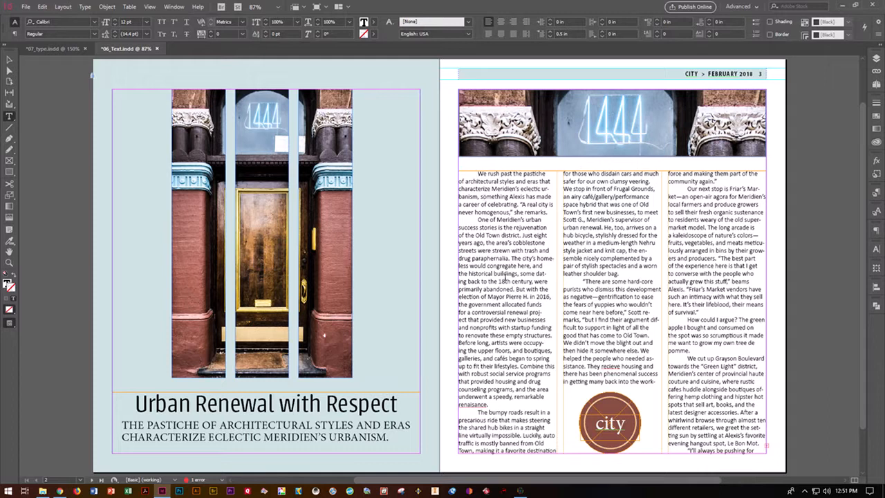
Select the whole imported article and apply the Body Paragraph style to it.
click(489, 188)
click(476, 174)
key(Escape)
key(ctrl+a)
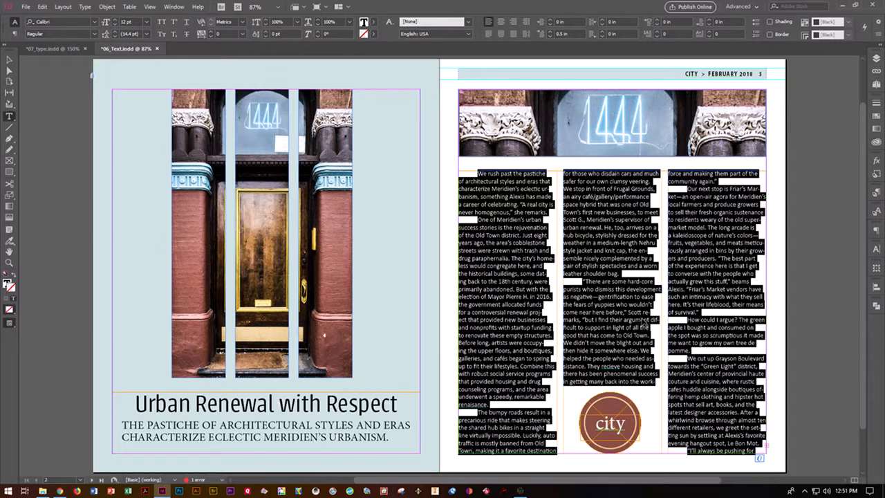
click(174, 6)
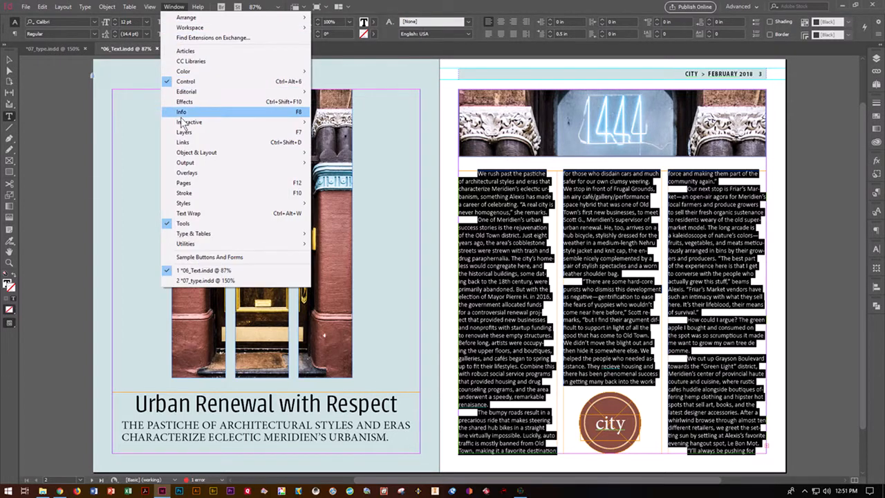
mouse_move(194, 203)
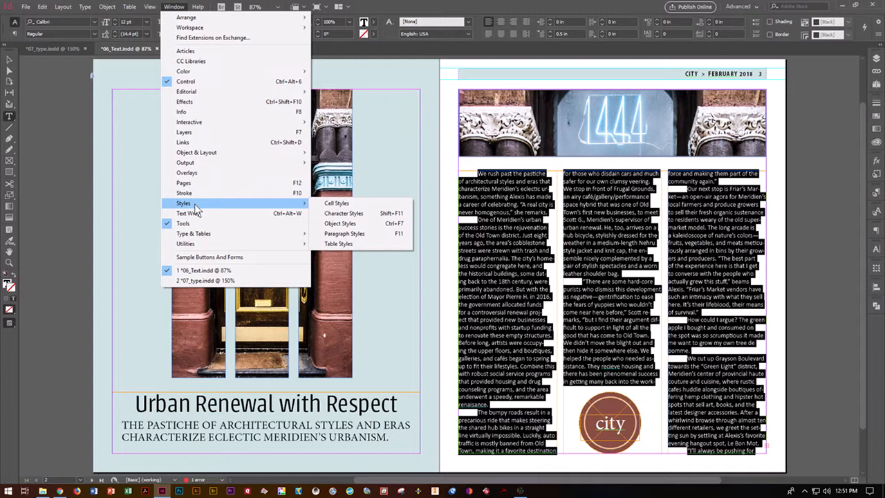
click(346, 234)
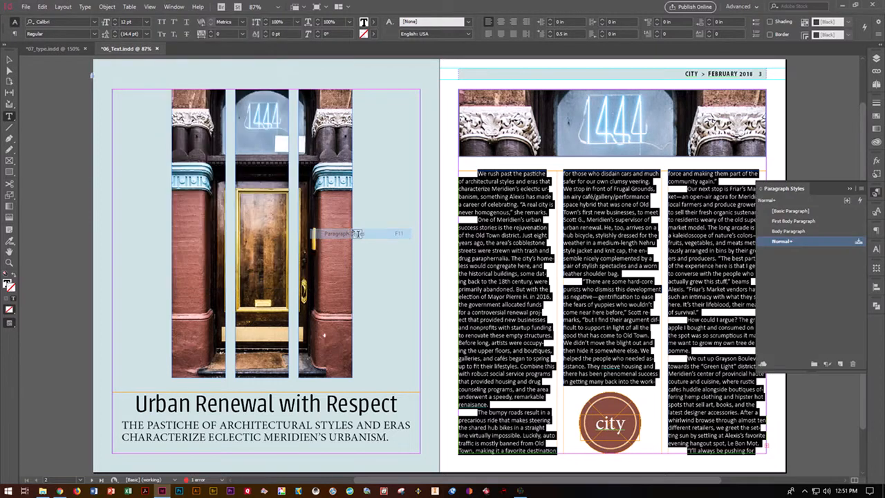
click(817, 230)
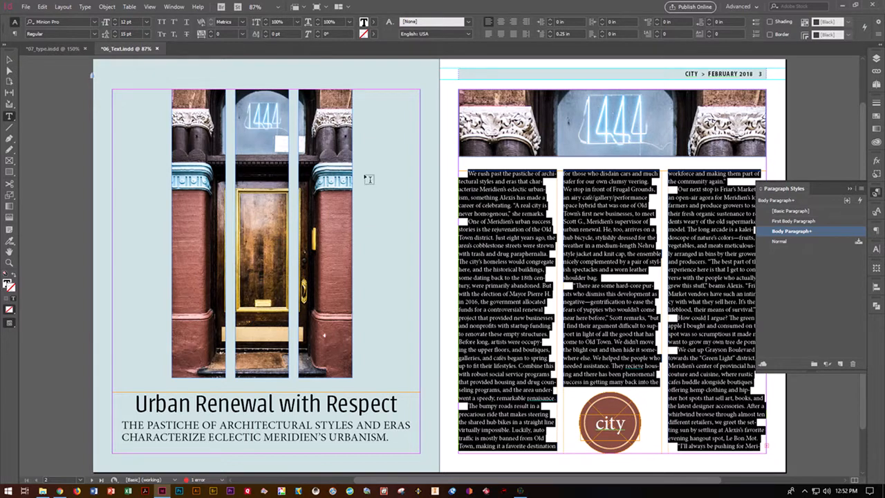
Apply the First Body Paragraph style to the article's opening paragraph.
click(477, 181)
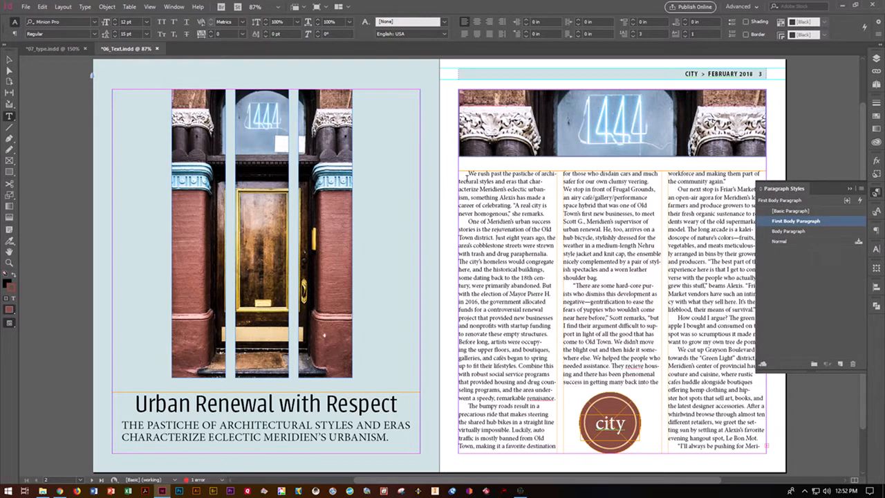
click(473, 175)
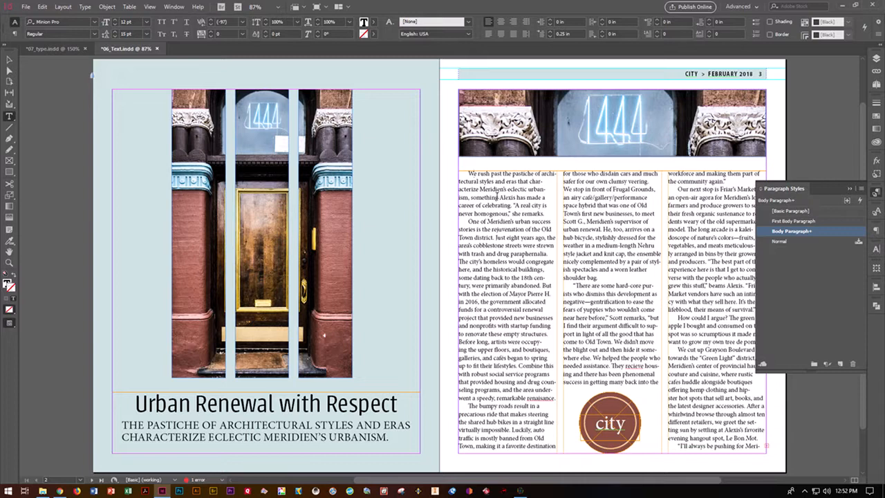
click(789, 221)
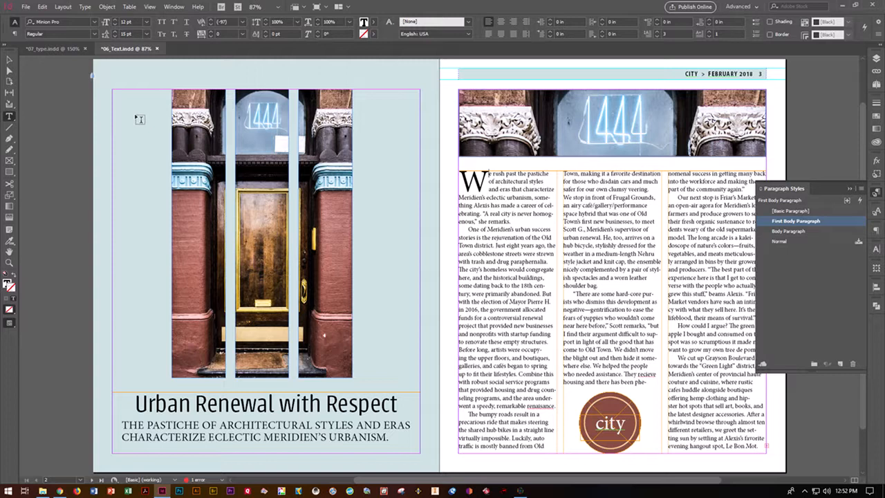
Hide the frame edges on the spread.
click(146, 8)
mouse_move(175, 183)
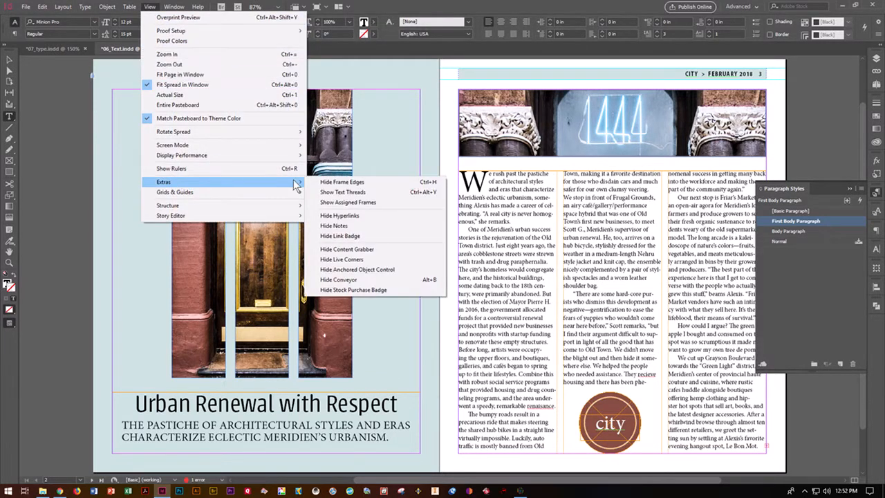
click(340, 182)
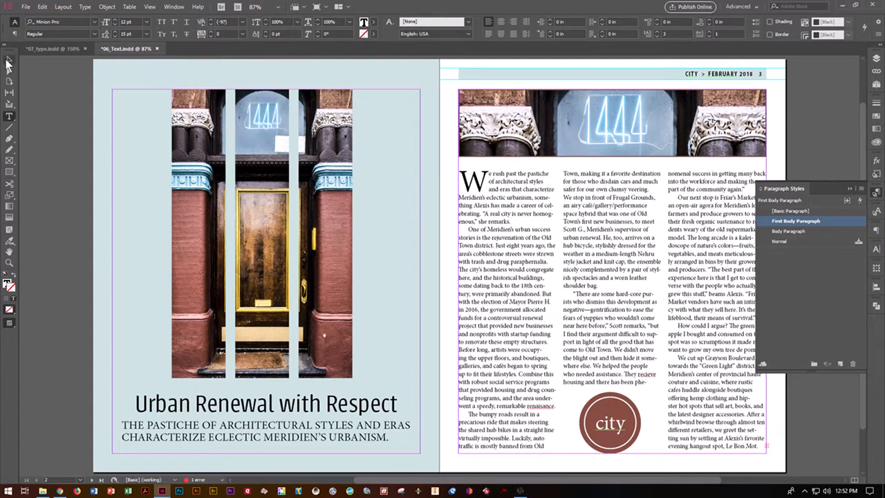
Set up Find/Change to search the story for the featured person's first name and change it to the corrected spelling.
click(9, 63)
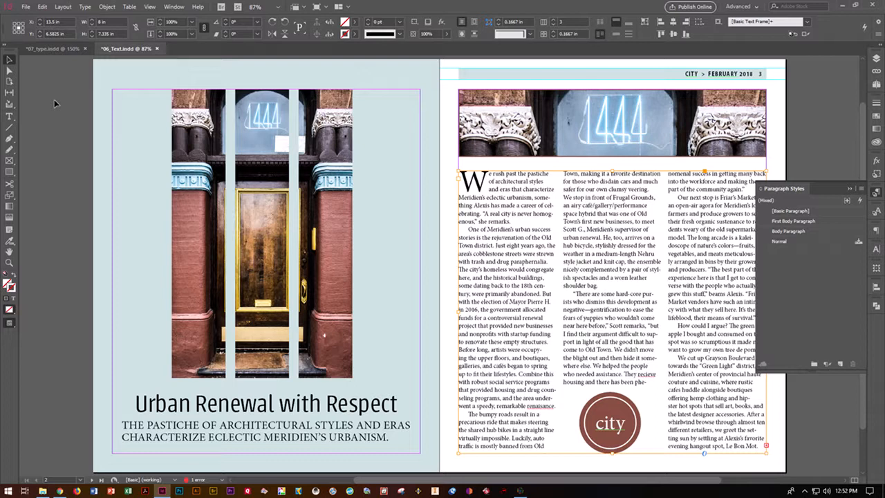
click(42, 6)
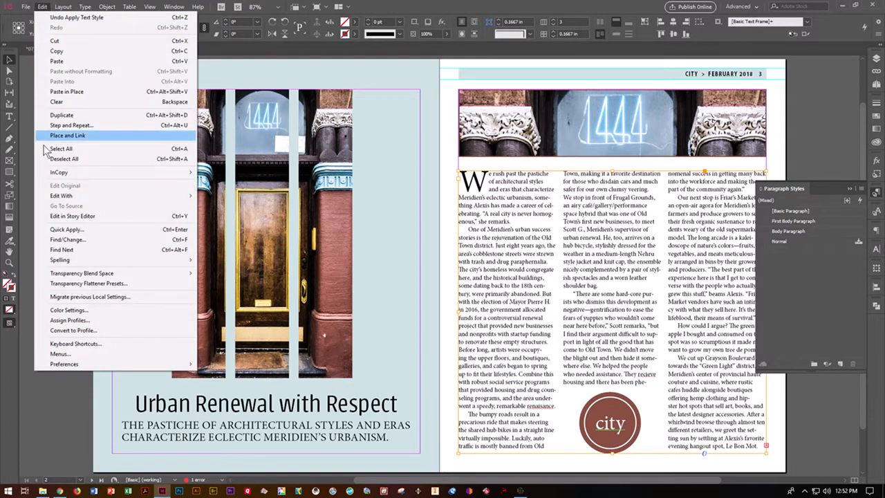
click(50, 239)
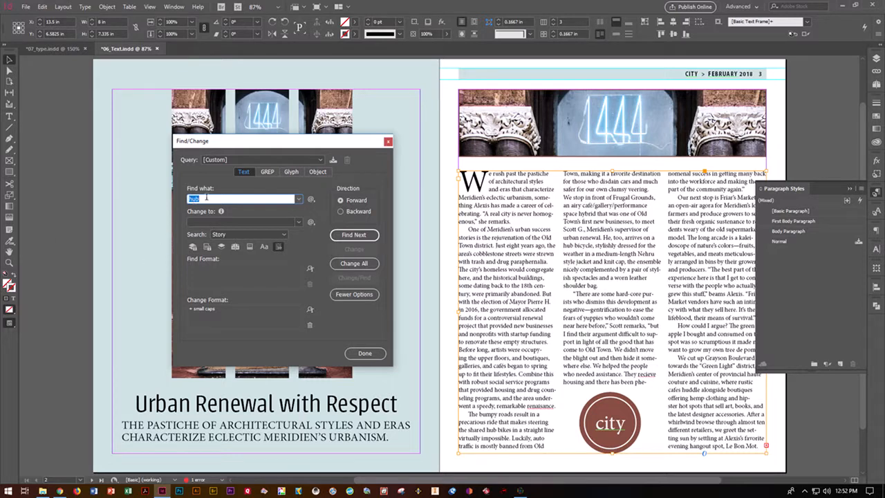
text(Alexis)
click(205, 220)
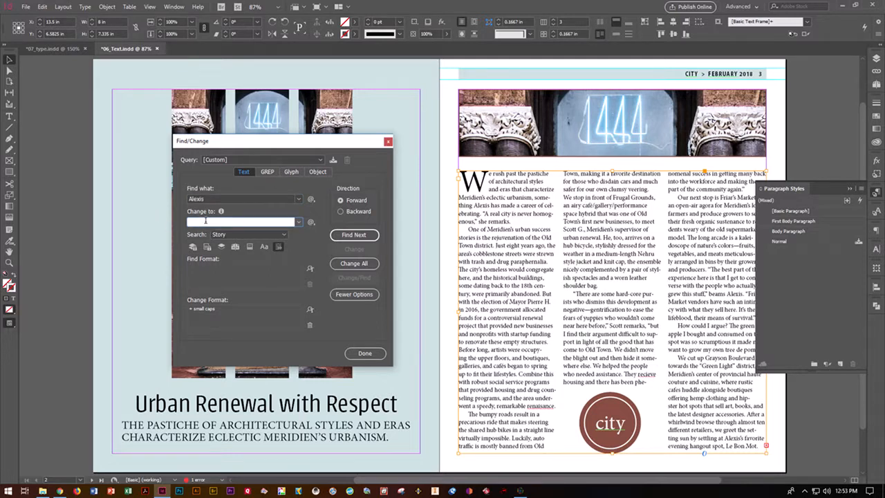
text(Alesxis)
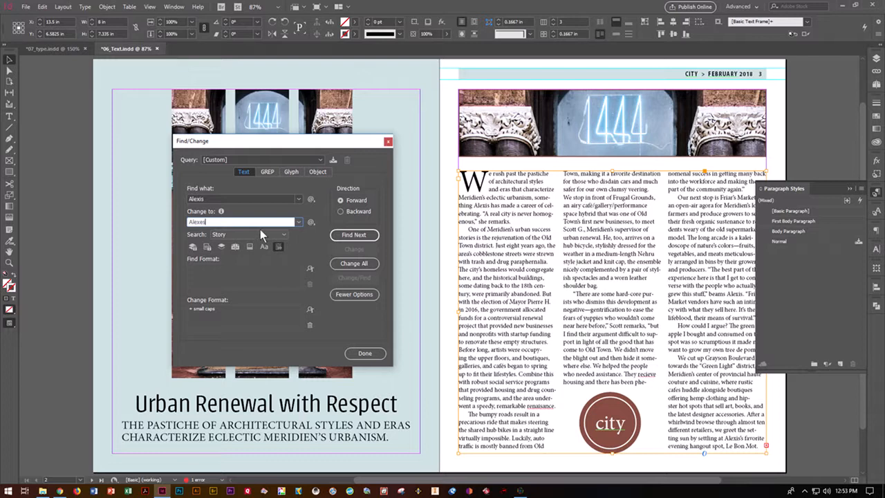
Try replacing the first occurrence of the name in the story, and undo the replacement.
click(340, 237)
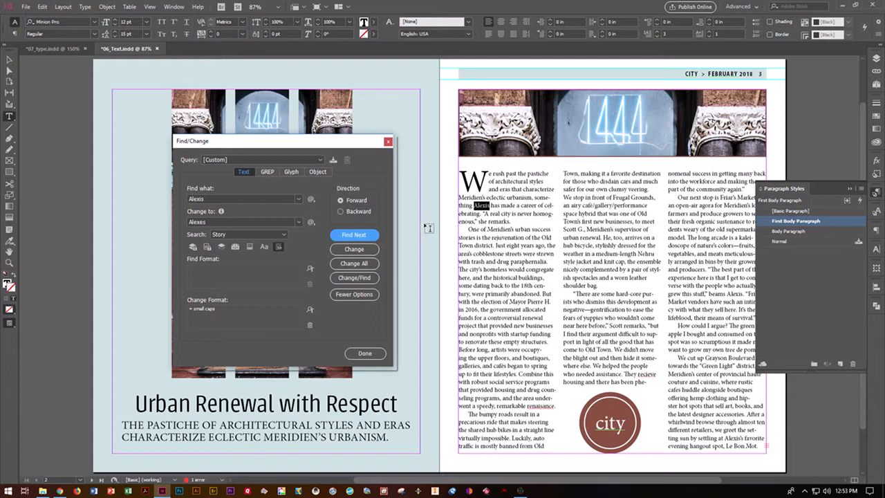
click(350, 250)
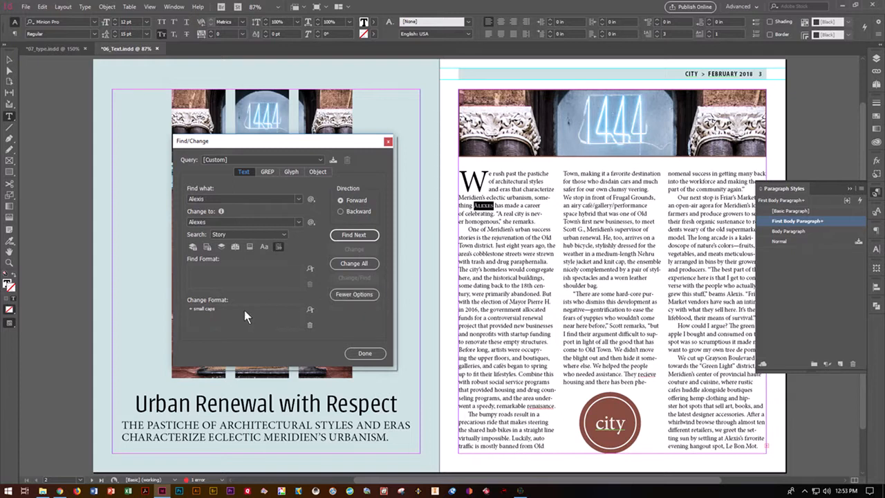
key(ctrl+z)
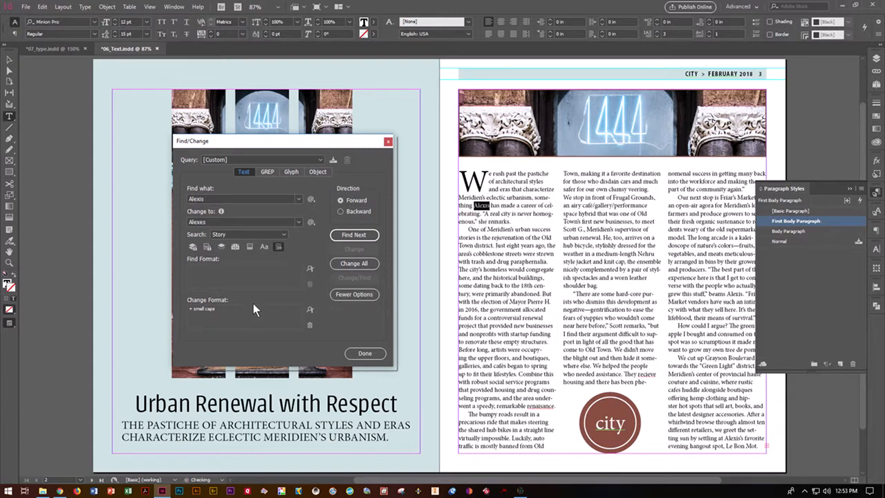
Clear the small caps setting from the Find/Change replacement format.
double_click(207, 308)
click(589, 323)
click(310, 325)
Replace the first occurrence of the name, change all remaining ones in the story, and save the document.
click(355, 236)
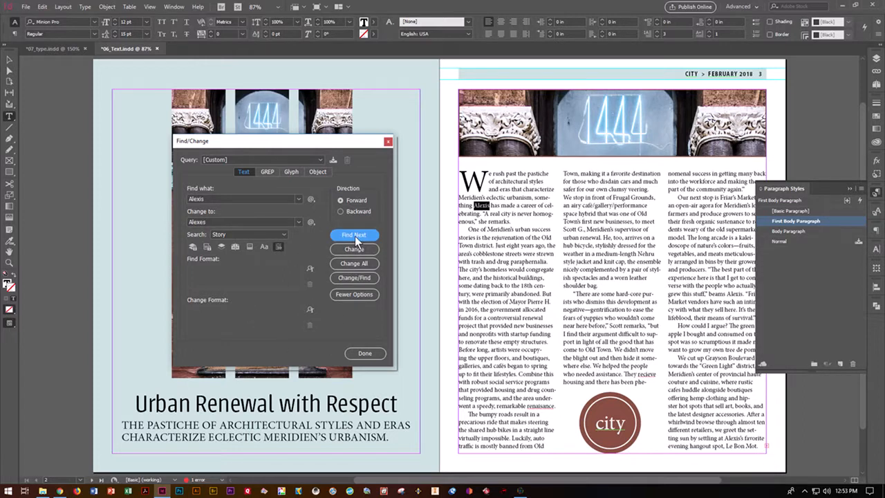
click(350, 248)
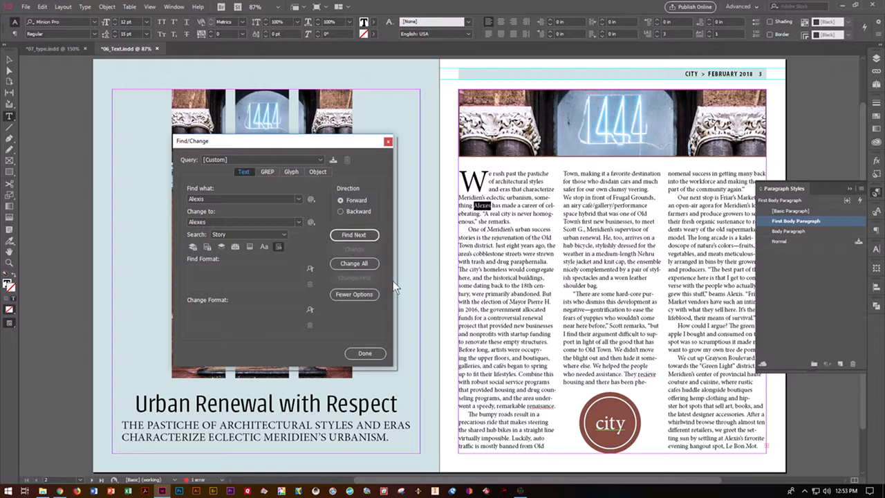
click(358, 264)
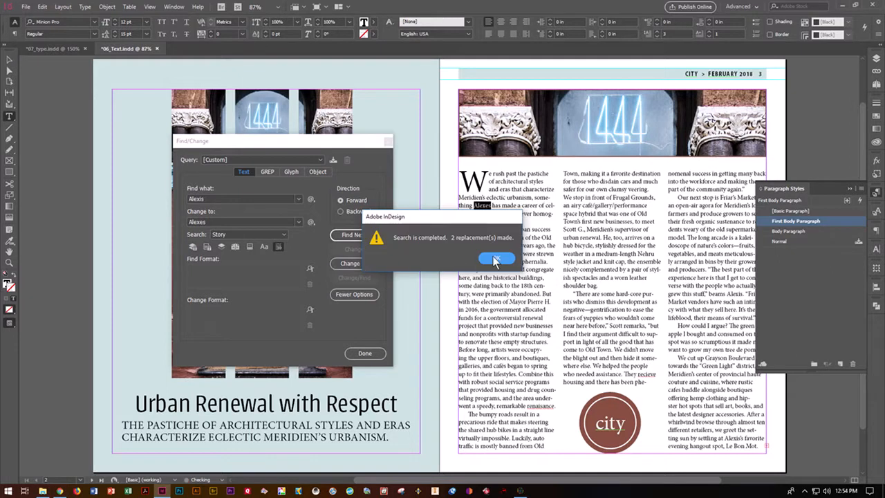
click(495, 258)
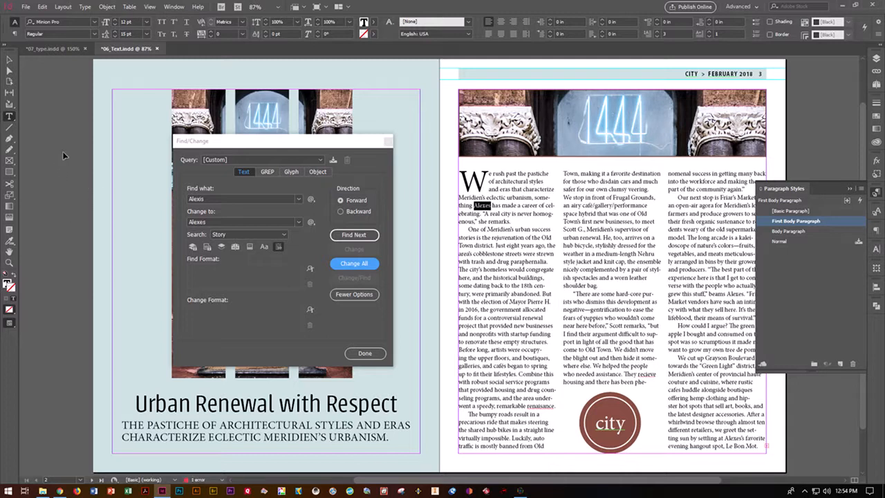
key(ctrl+s)
Set the Find/Change search text to "hub".
click(212, 199)
text(hub)
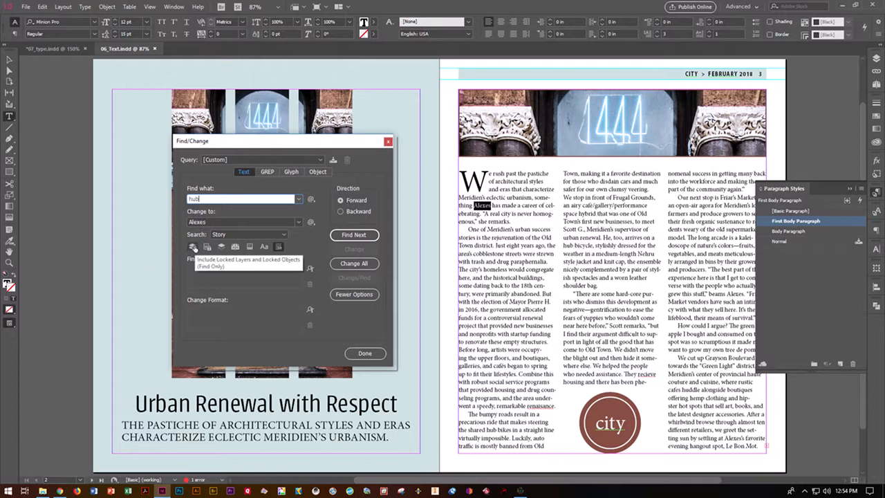
click(276, 247)
click(309, 311)
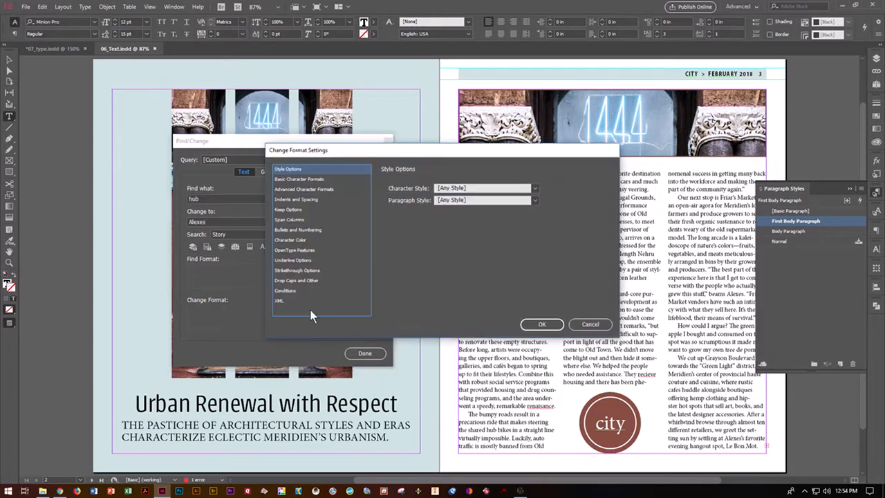
click(315, 181)
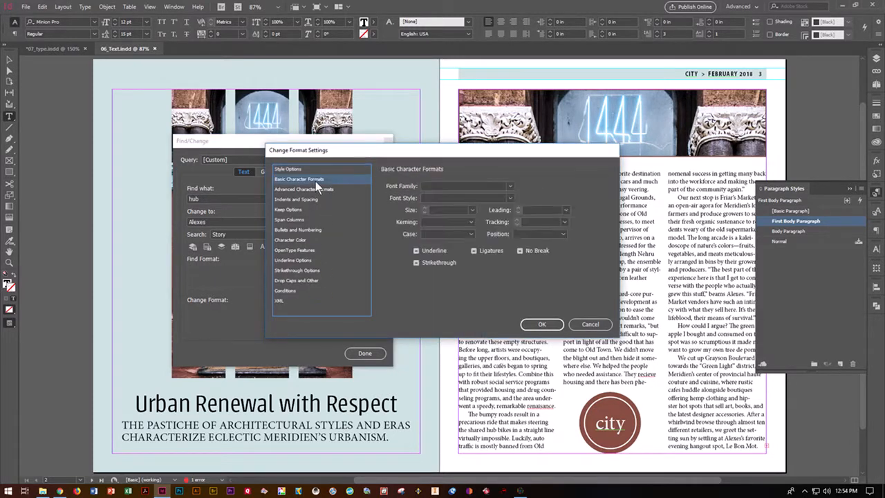
click(441, 233)
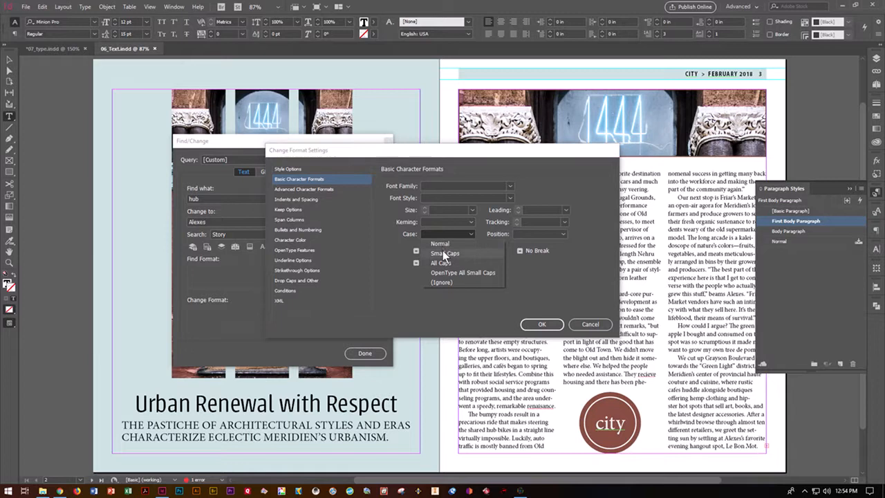
click(444, 251)
click(468, 235)
click(459, 251)
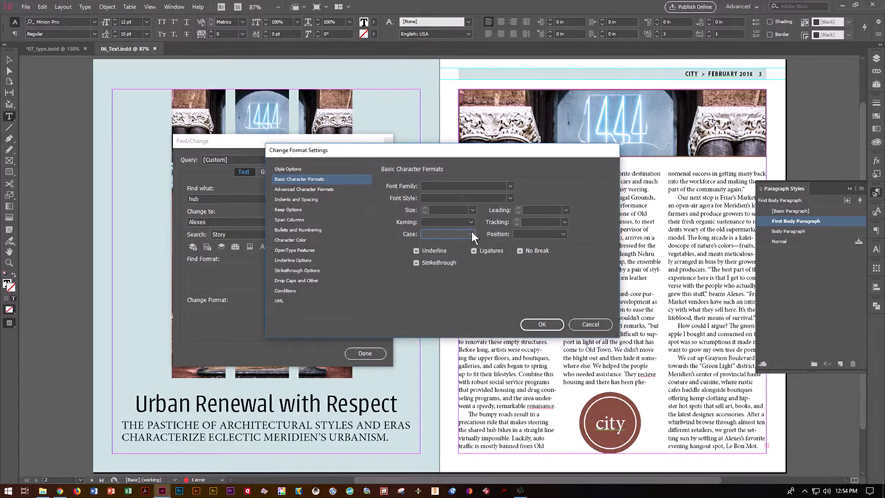
click(471, 233)
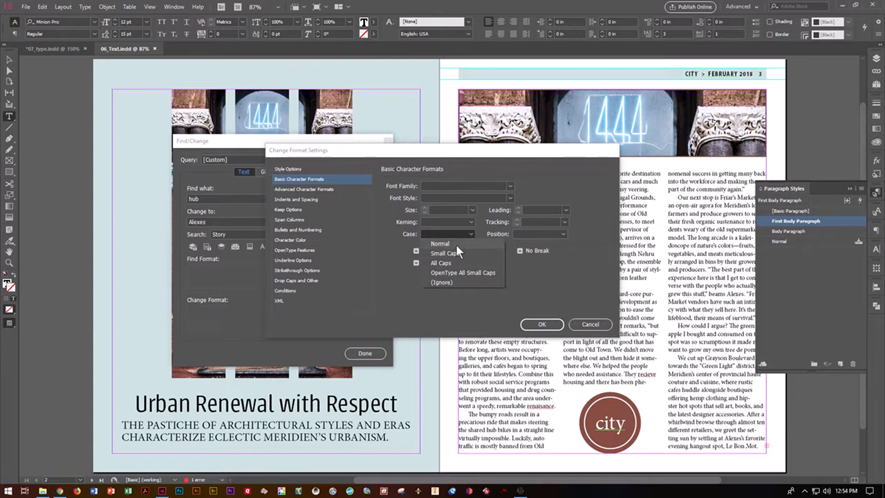
click(457, 252)
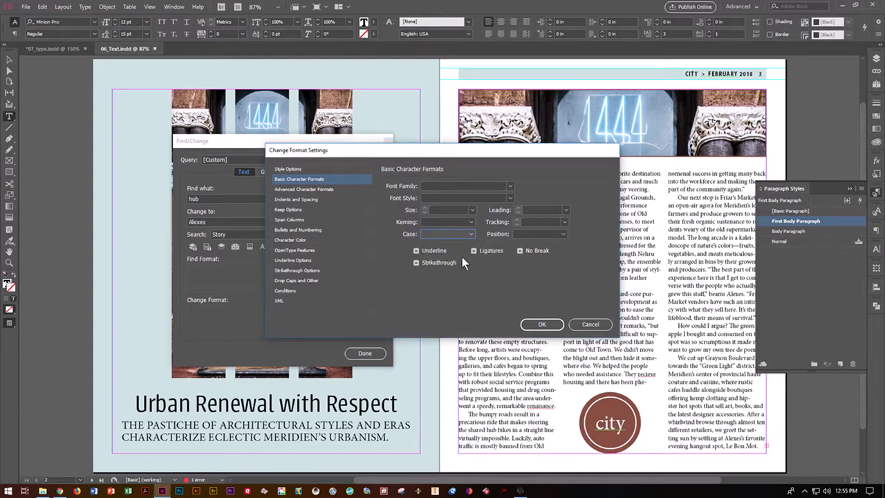
click(592, 324)
Clear the replacement text and find the first occurrence of "hub" in the story.
key(Tab)
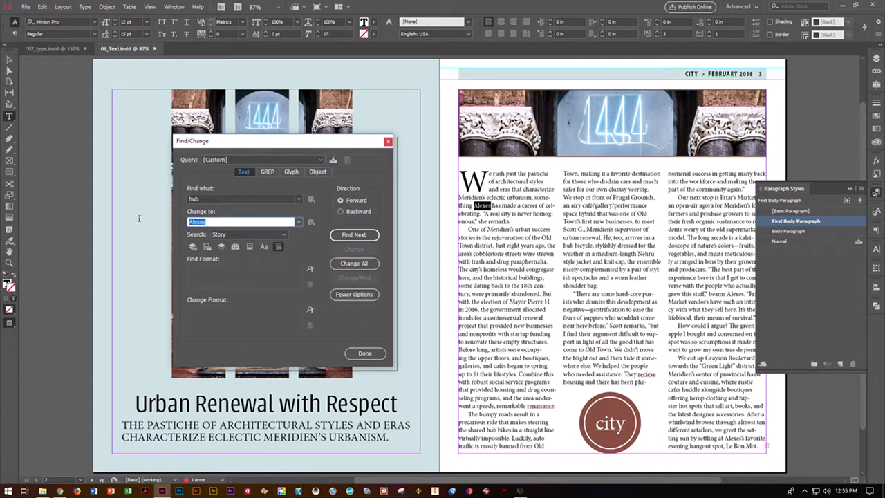
key(BackSpace)
click(353, 234)
Set the case in the Find/Change replacement format to Small Caps.
click(309, 310)
click(324, 179)
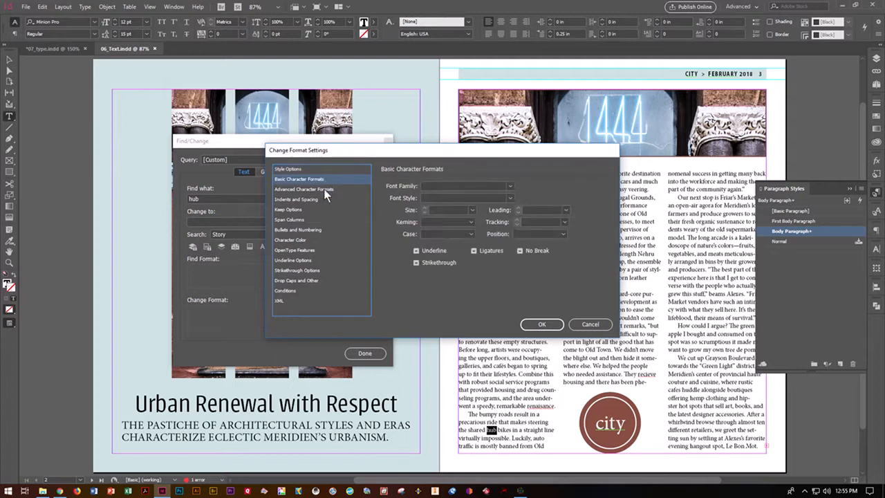
click(432, 233)
click(452, 252)
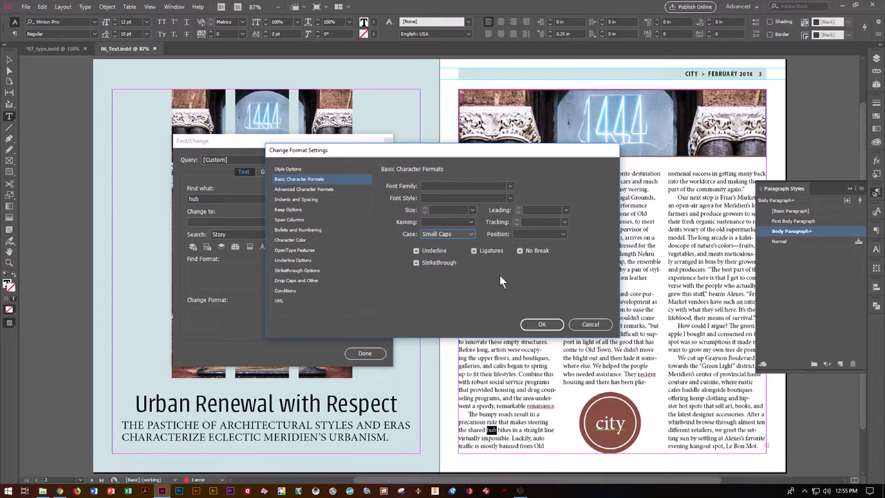
click(542, 324)
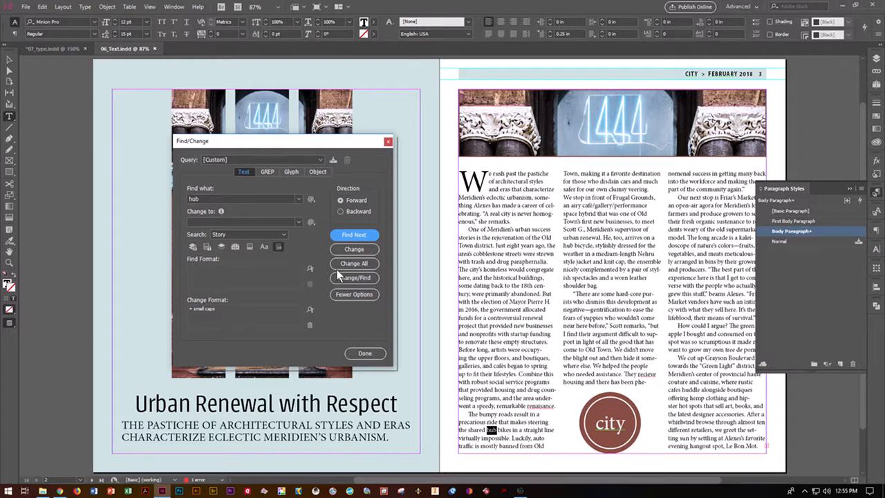
Change the found "hub" and all remaining occurrences in the story to small caps, and save the document.
click(349, 249)
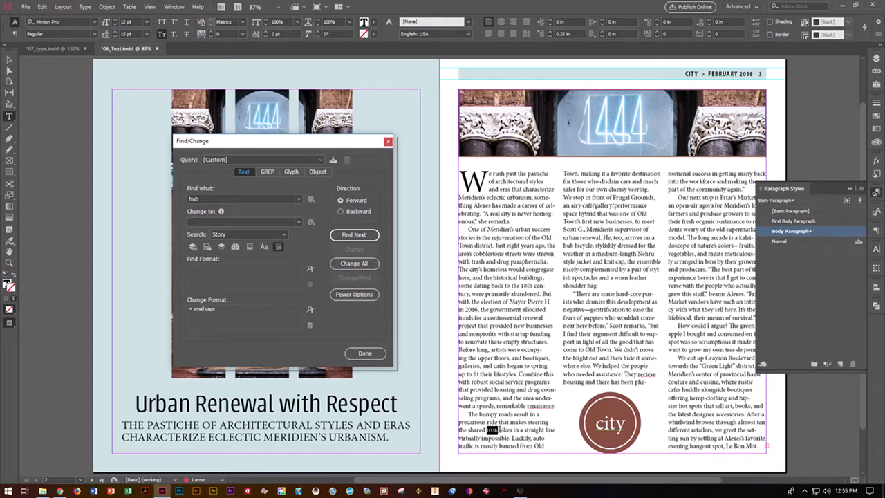
click(367, 267)
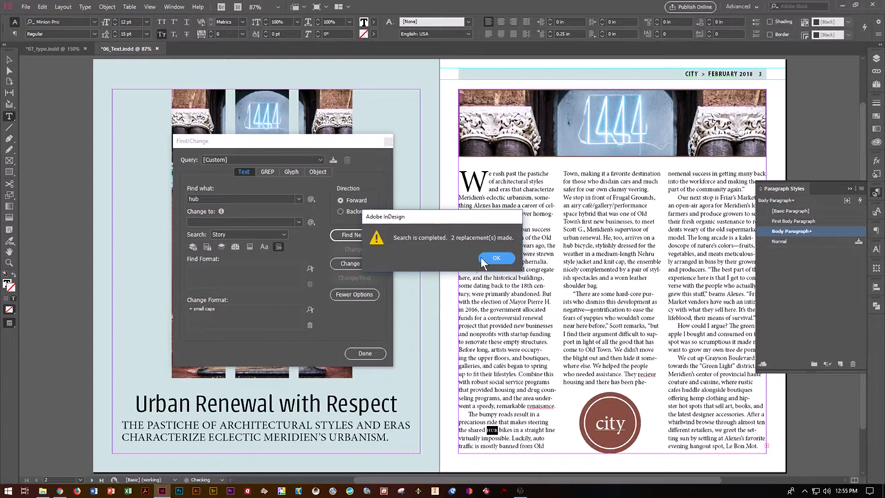
click(495, 258)
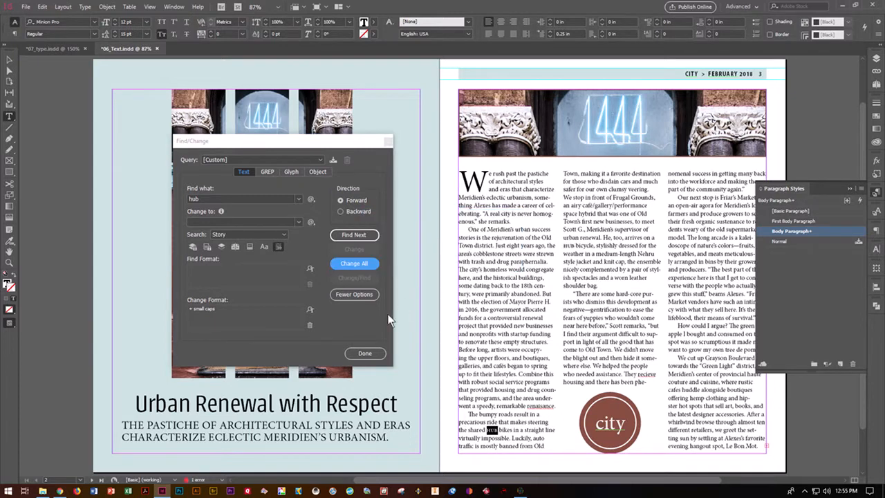
click(364, 354)
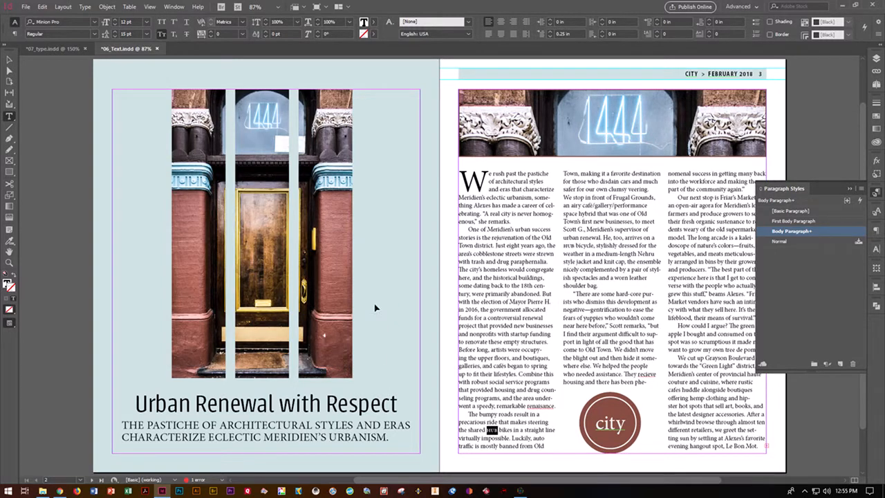
key(ctrl+s)
Start a spelling check and correct "recieve" to "receive" in the article.
click(42, 8)
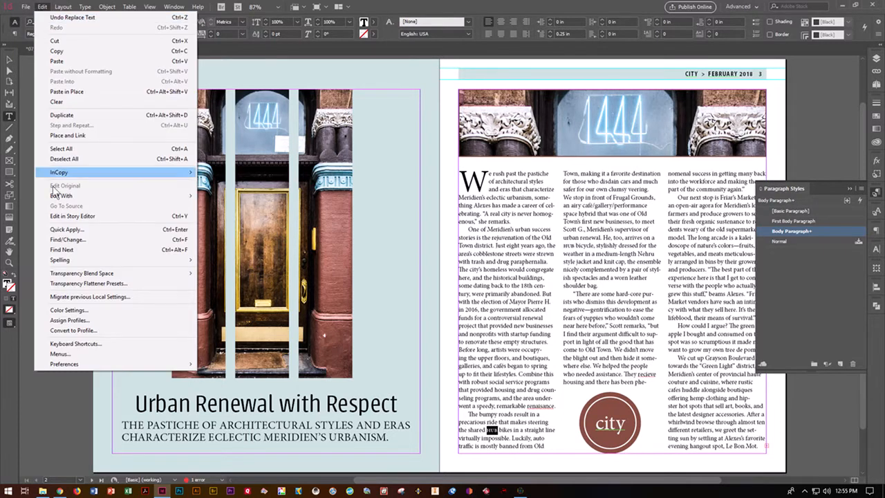
mouse_move(71, 262)
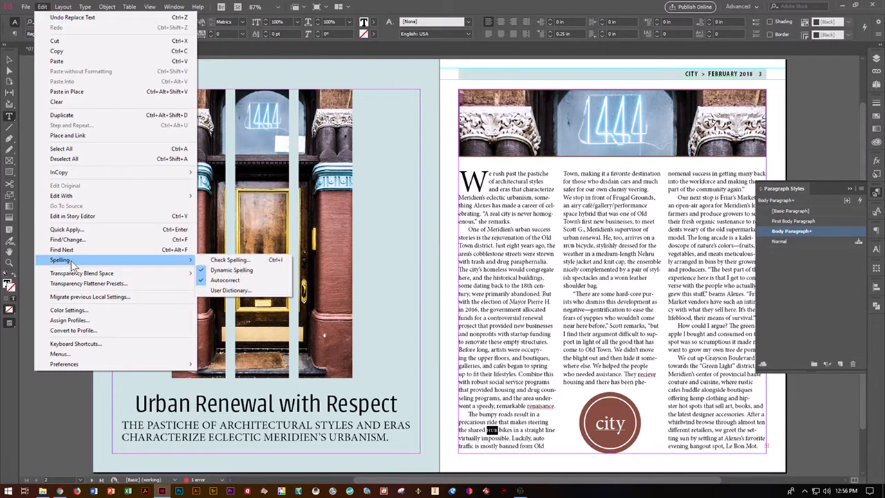
click(220, 260)
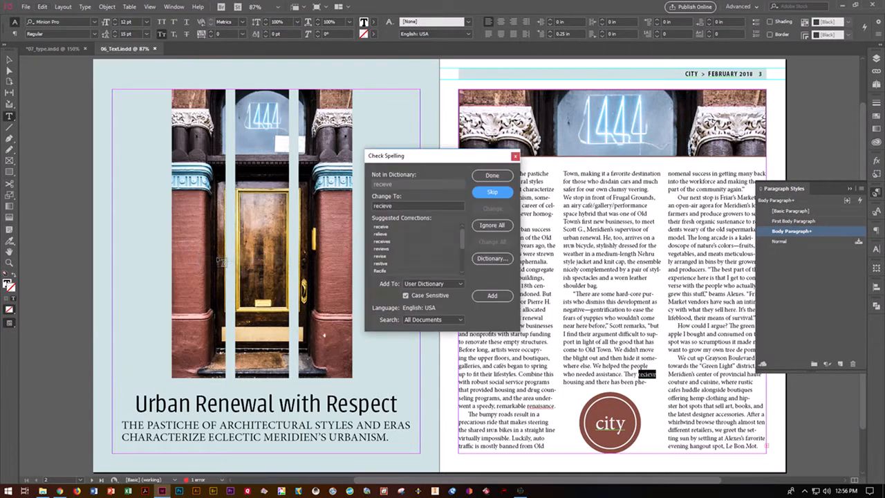
drag(435, 159, 260, 147)
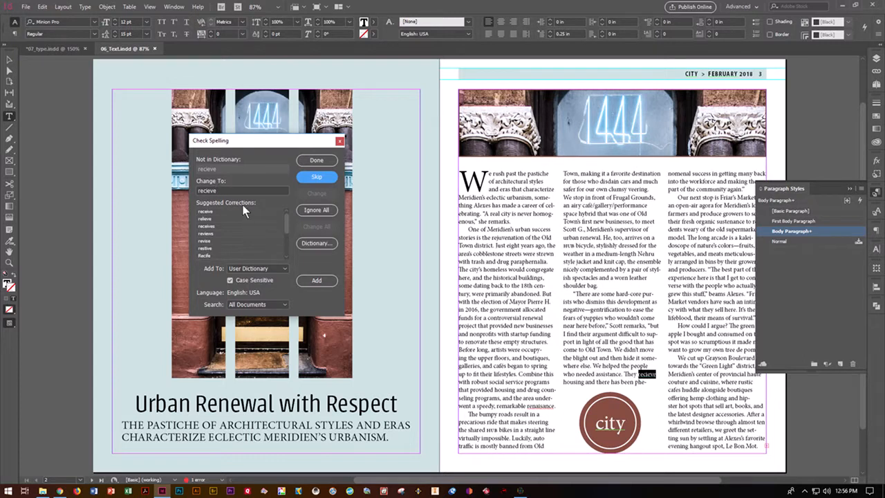
click(204, 215)
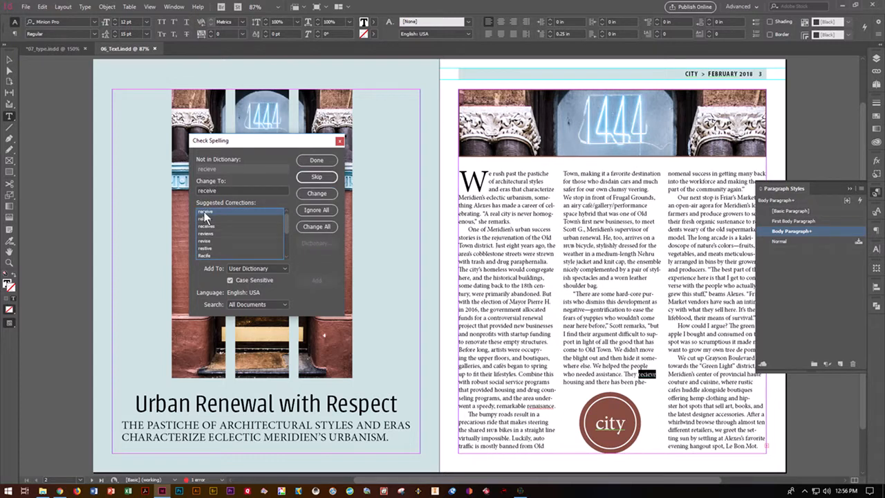
click(316, 194)
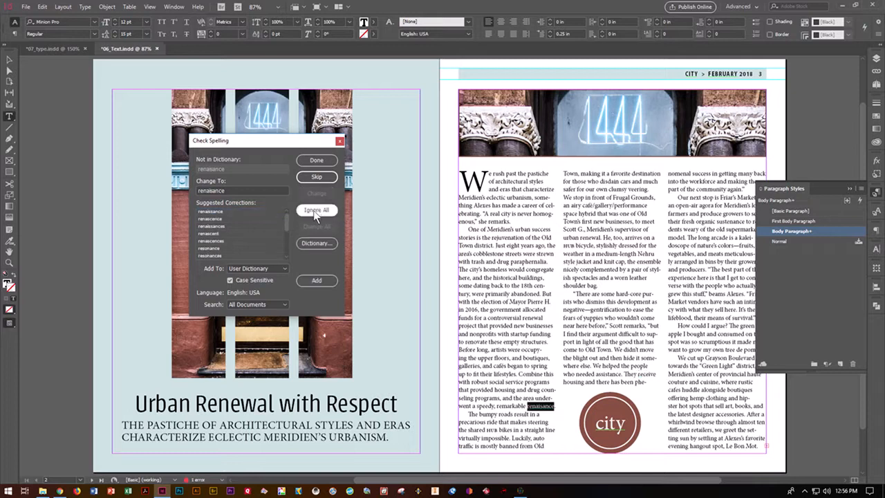
Correct all occurrences of "renaisance" to "renaissance" with the spelling checker.
click(219, 210)
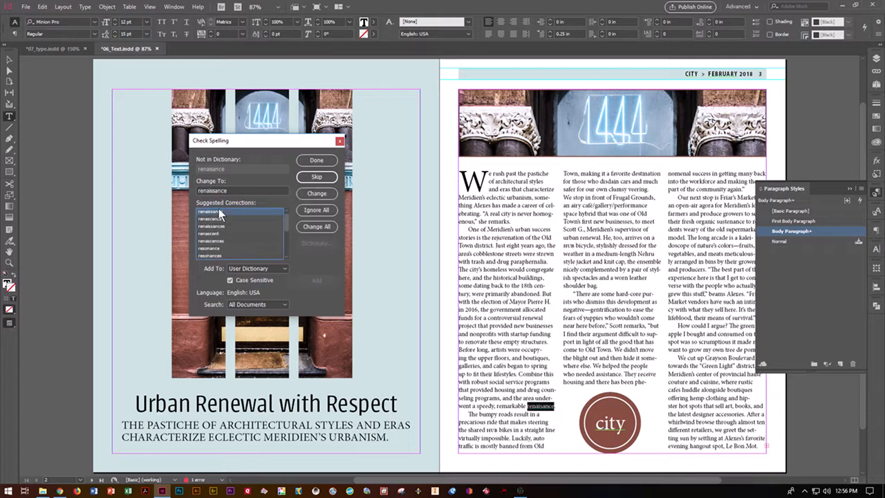
click(317, 228)
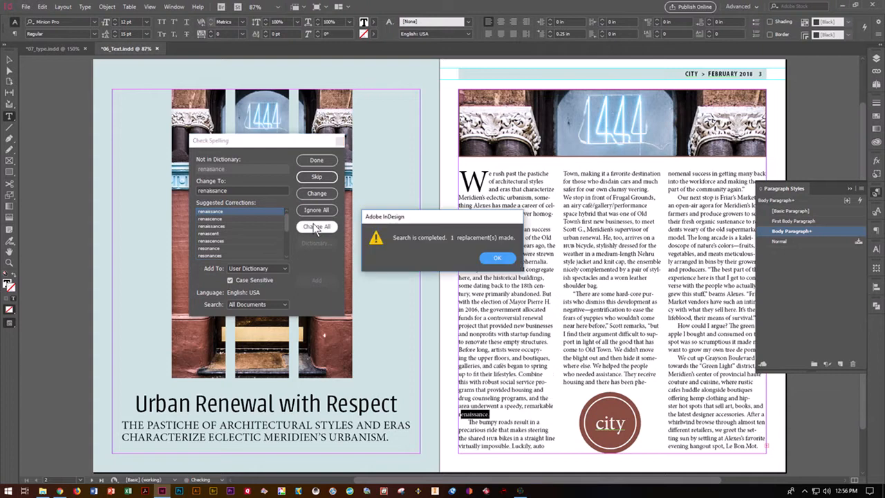
click(479, 255)
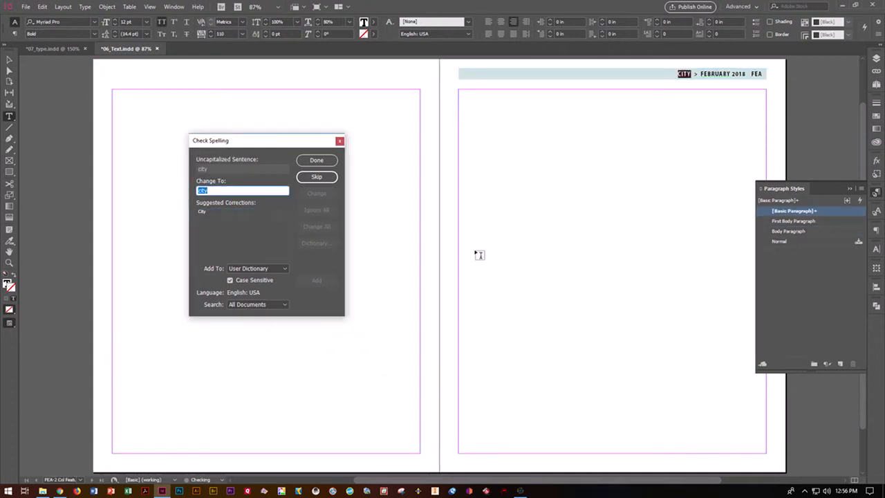
Capitalize "February" in the page header through the spelling check, skipping the flagged "city" in the header and in the round logo.
click(315, 179)
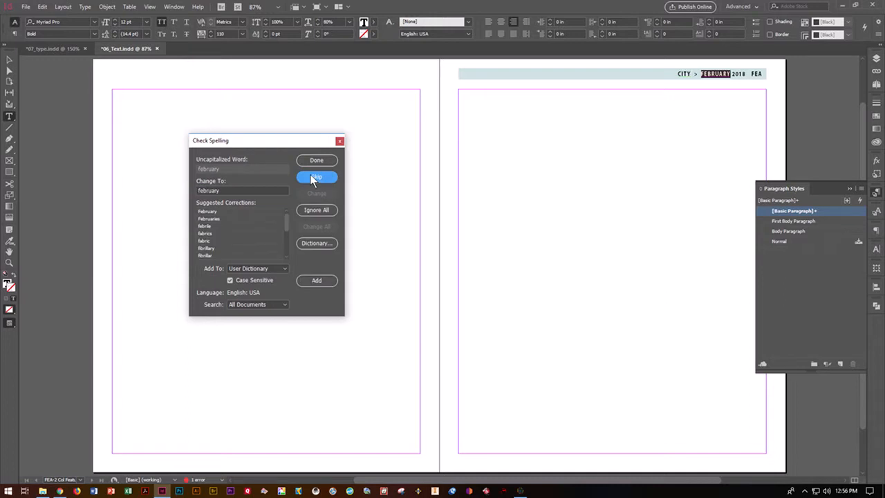
click(210, 211)
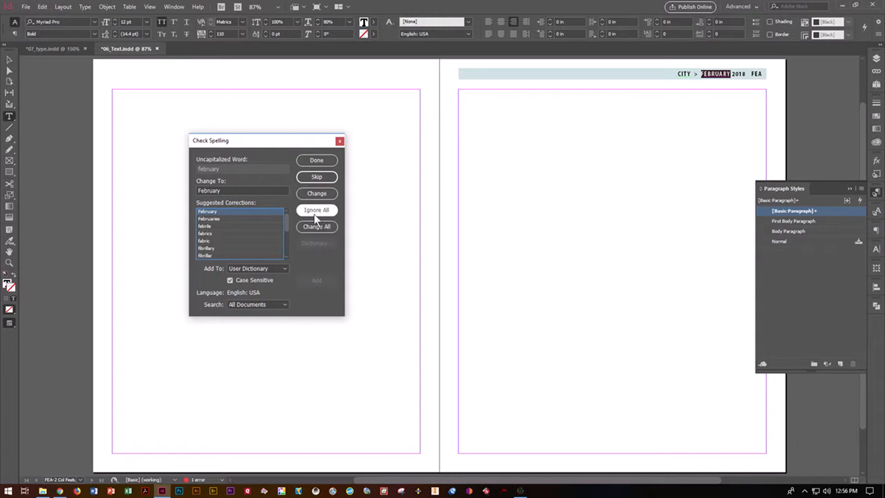
click(316, 192)
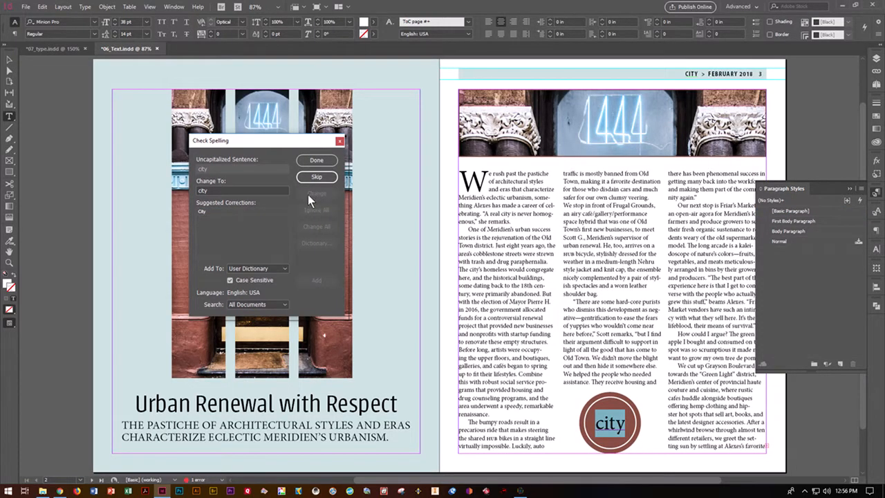
click(313, 177)
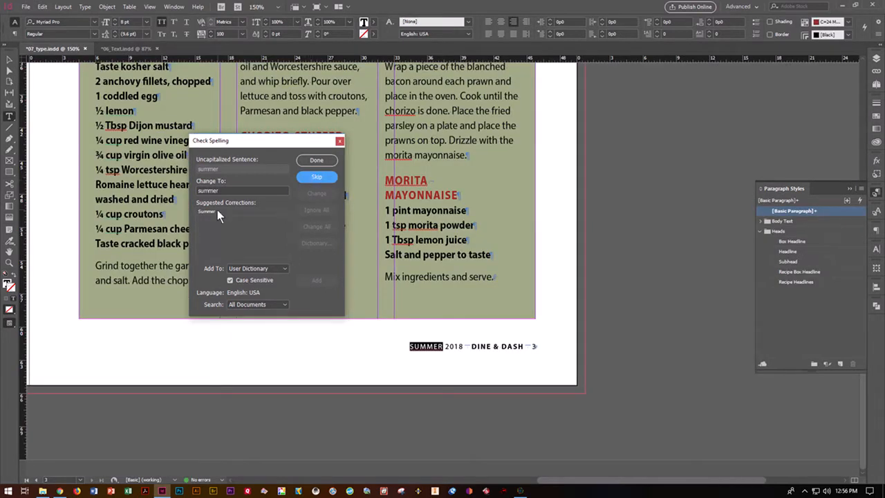
Change "summer" to "Summer" in the page 3 footer of 07_type.indd, keeping the spelling dialog clear of the text.
drag(253, 145, 616, 133)
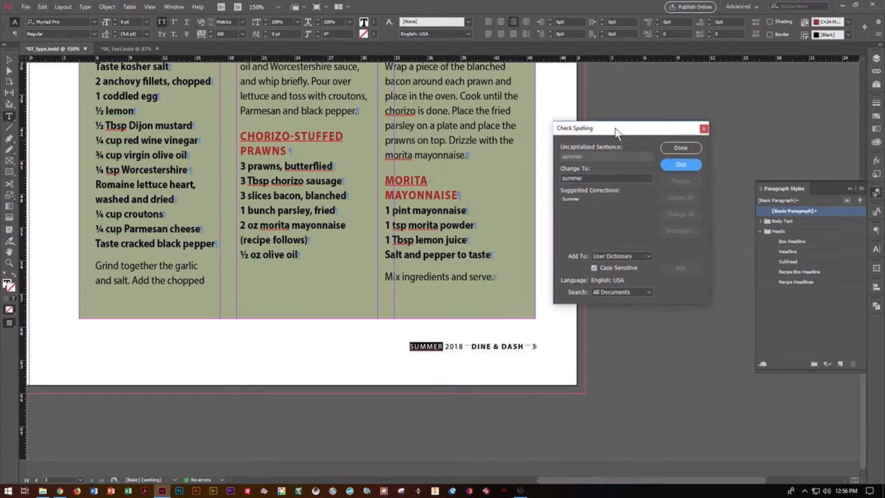
click(571, 199)
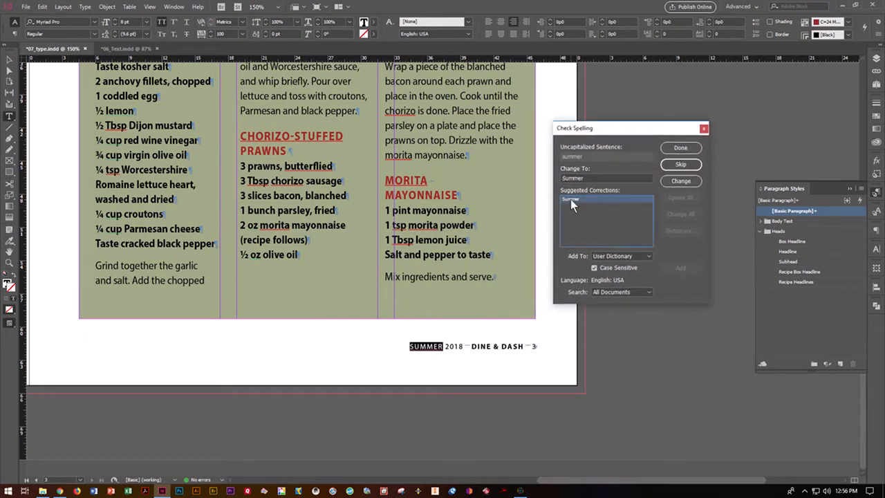
click(676, 181)
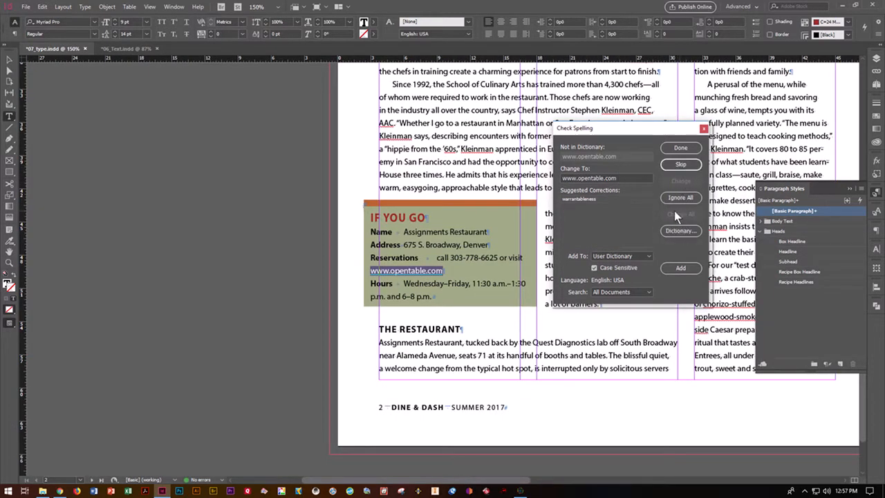
click(679, 199)
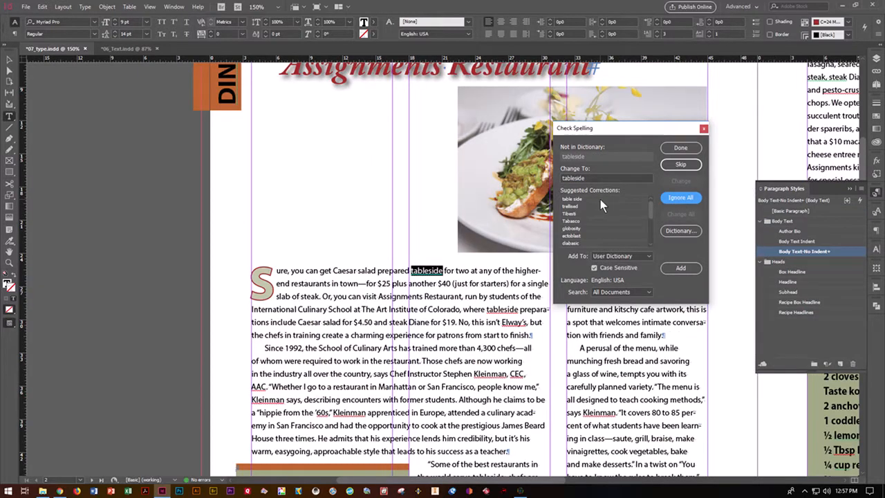
click(678, 197)
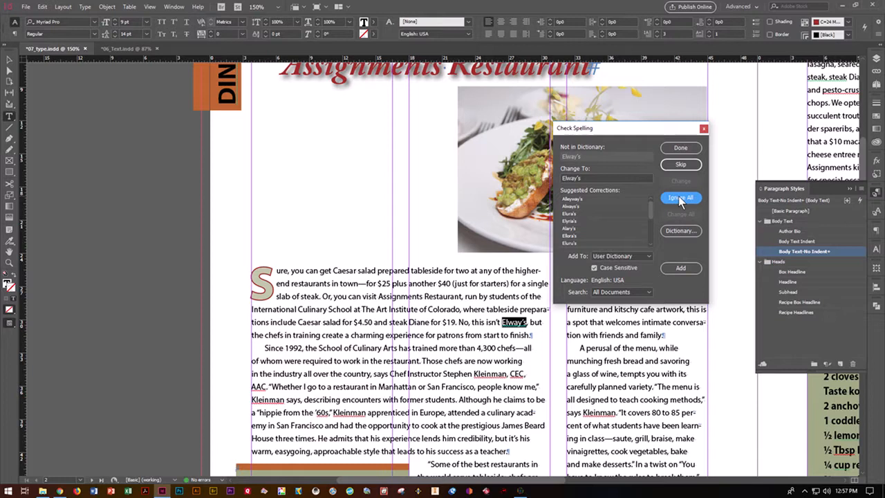
click(678, 197)
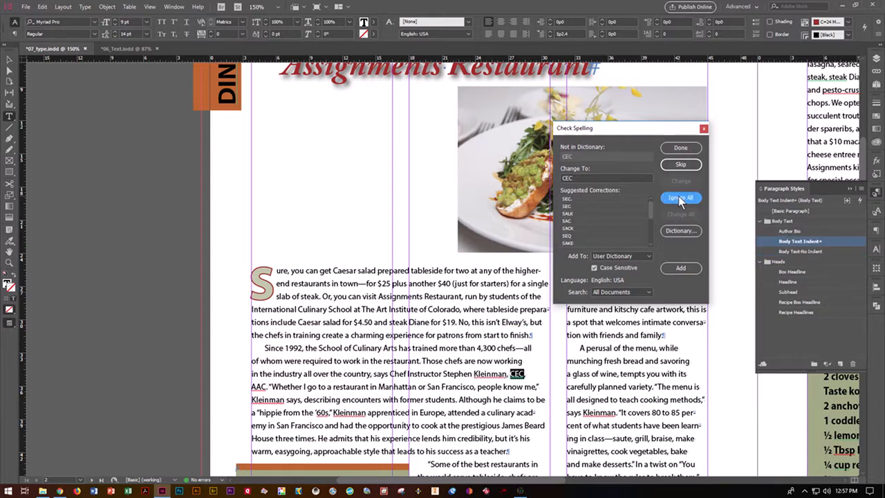
click(678, 197)
click(678, 197)
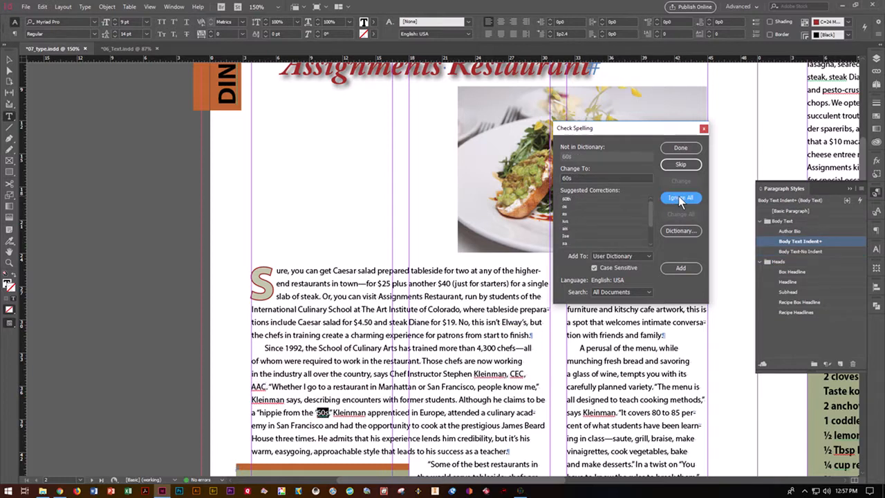
click(678, 197)
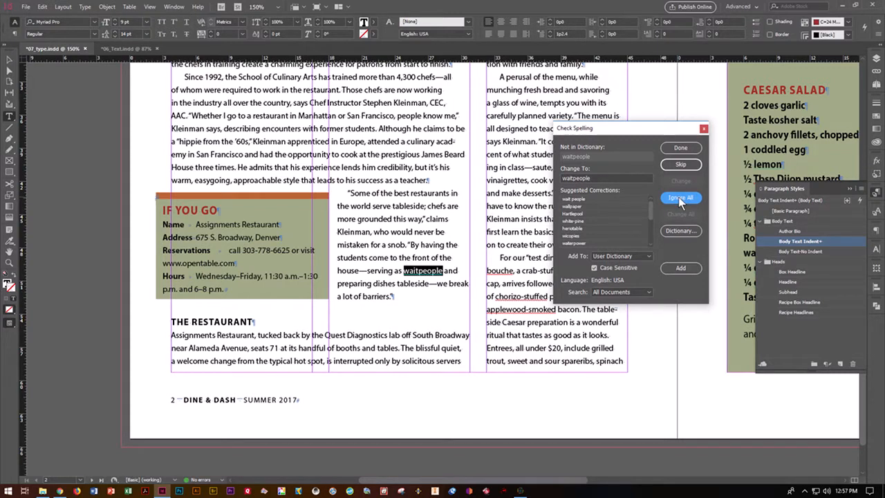
click(678, 197)
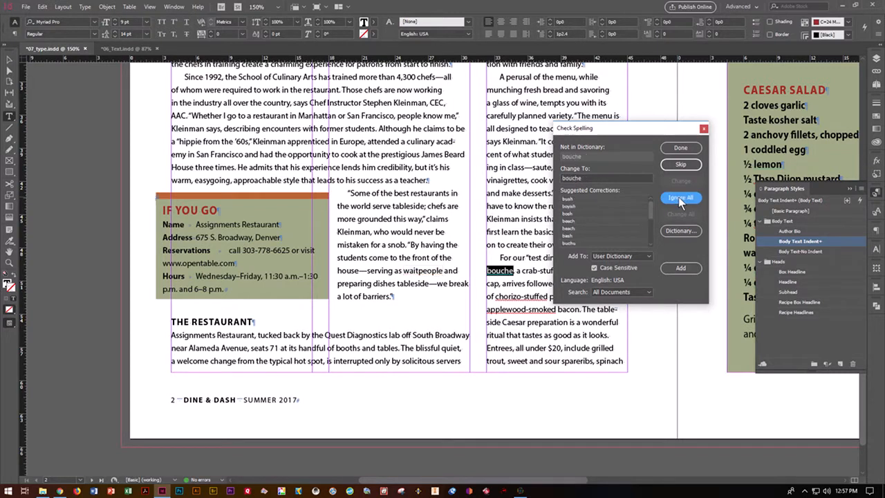
click(678, 197)
click(678, 197)
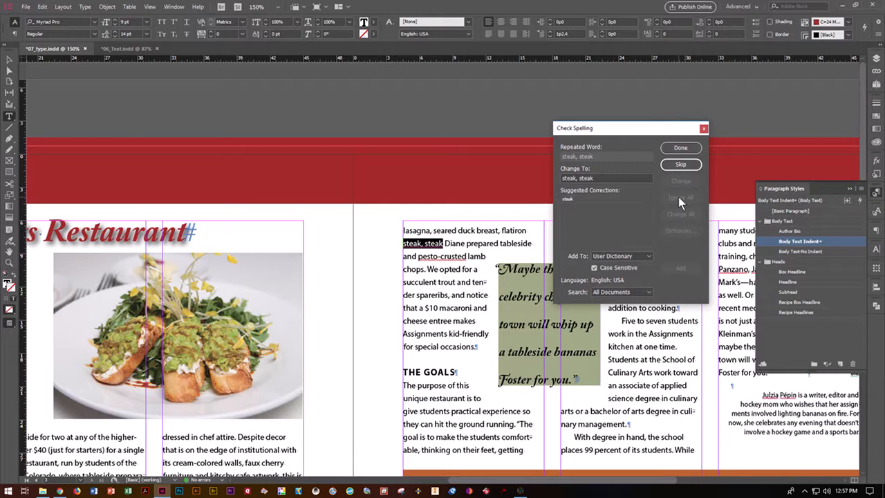
Skip the repeated "steak, steak" and end the spelling check.
click(676, 166)
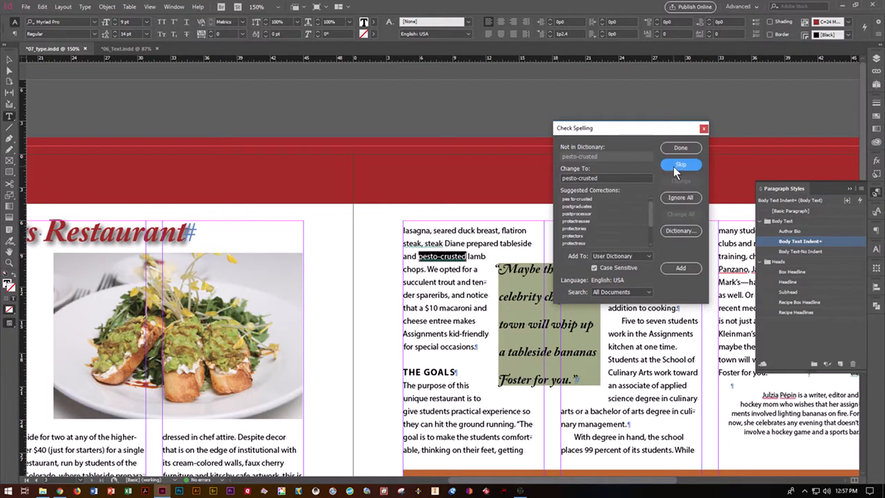
click(703, 129)
scroll(344, 394, down, 5)
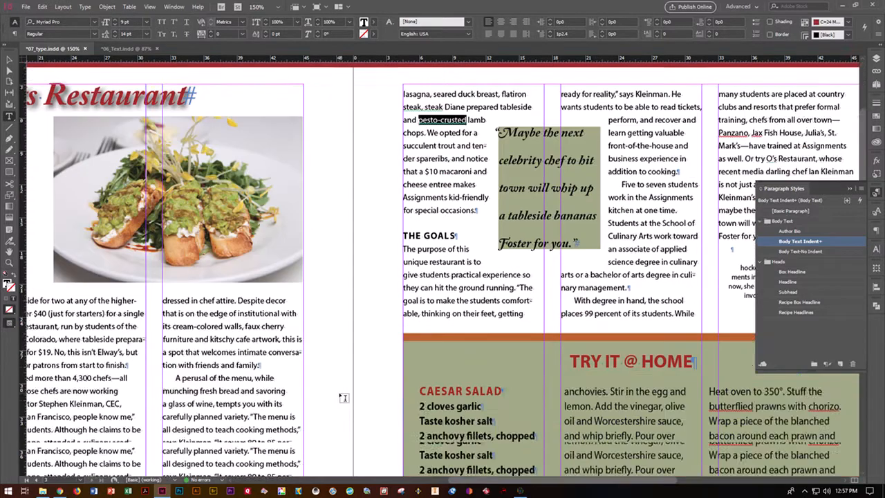
scroll(344, 392, down, 2)
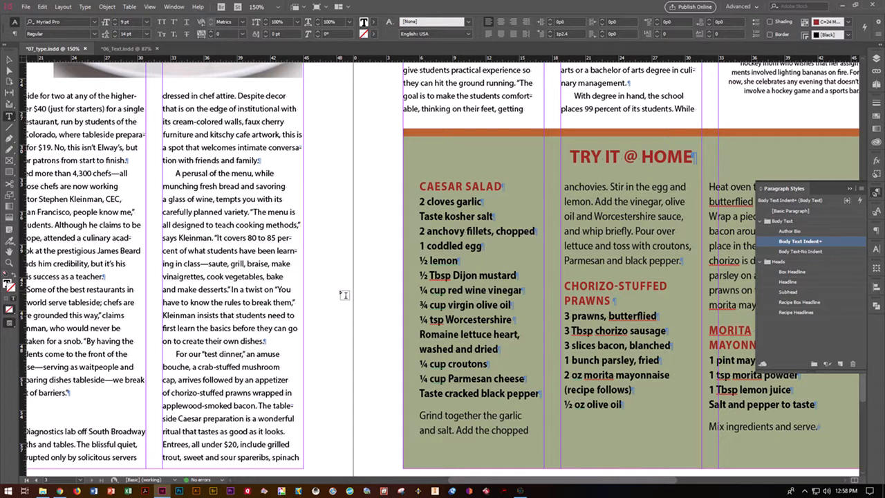
Enable drag and drop text editing in layout view in the Type preferences.
click(40, 8)
mouse_move(64, 364)
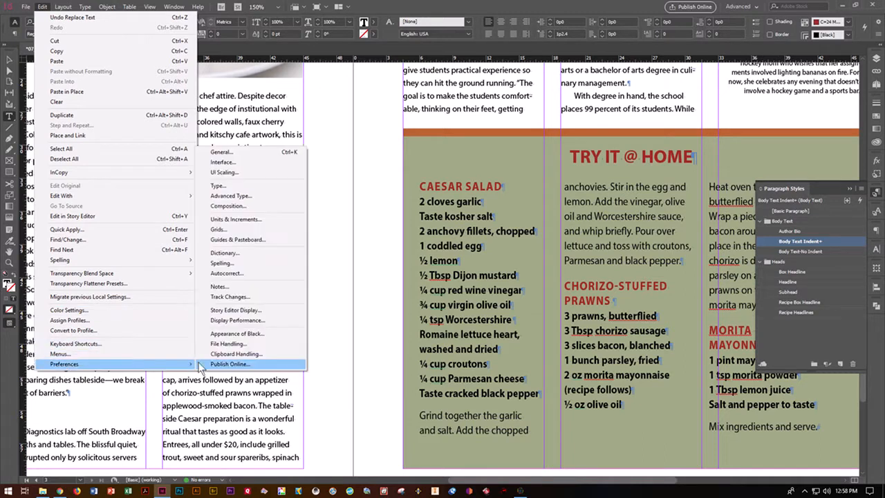
click(233, 187)
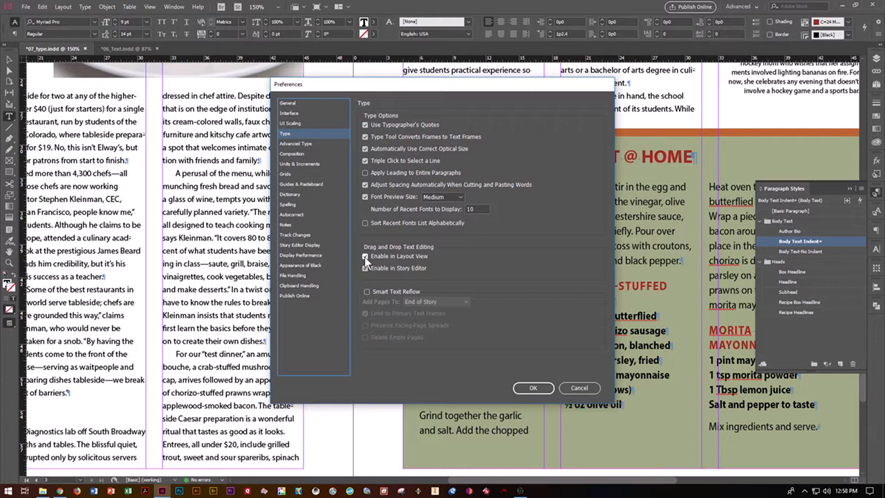
click(542, 391)
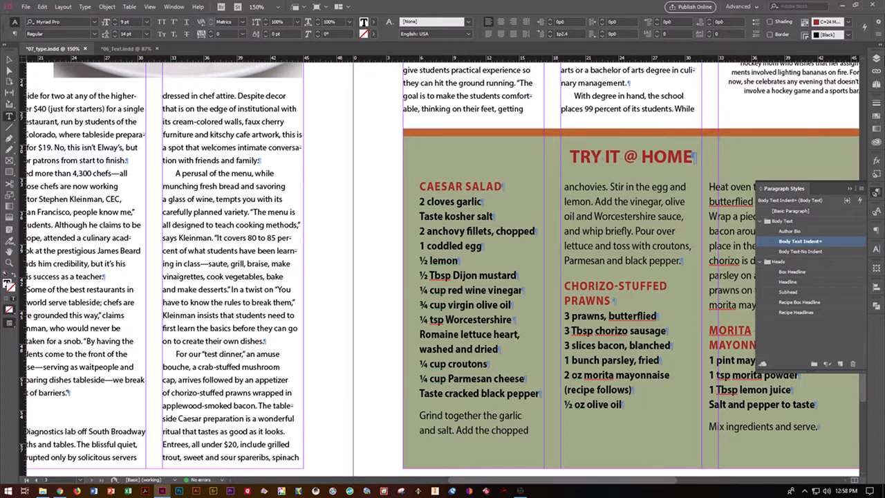
click(876, 59)
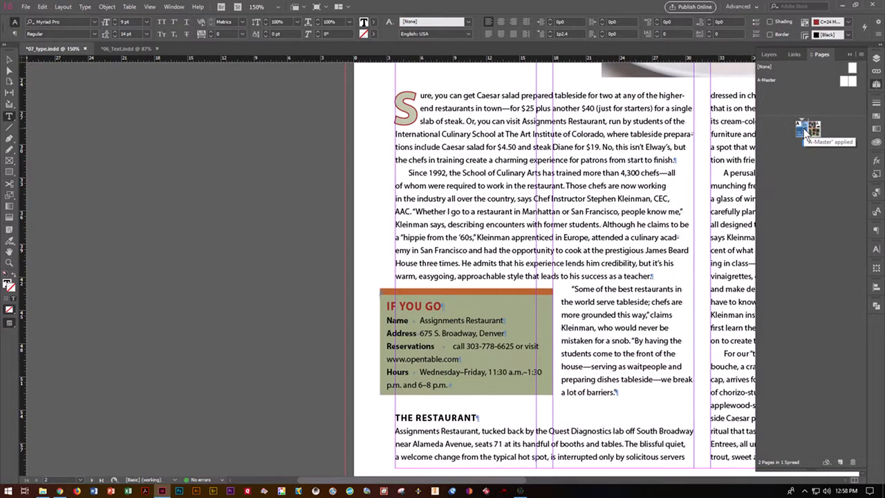
double_click(802, 128)
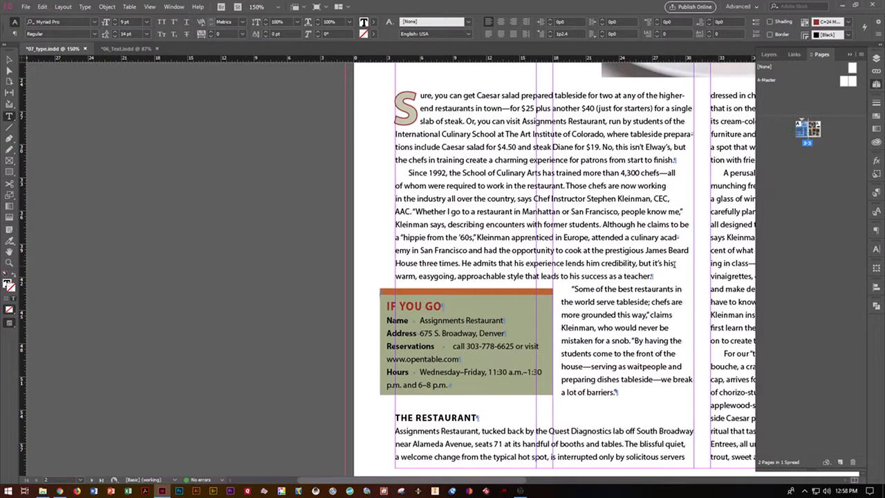
double_click(815, 138)
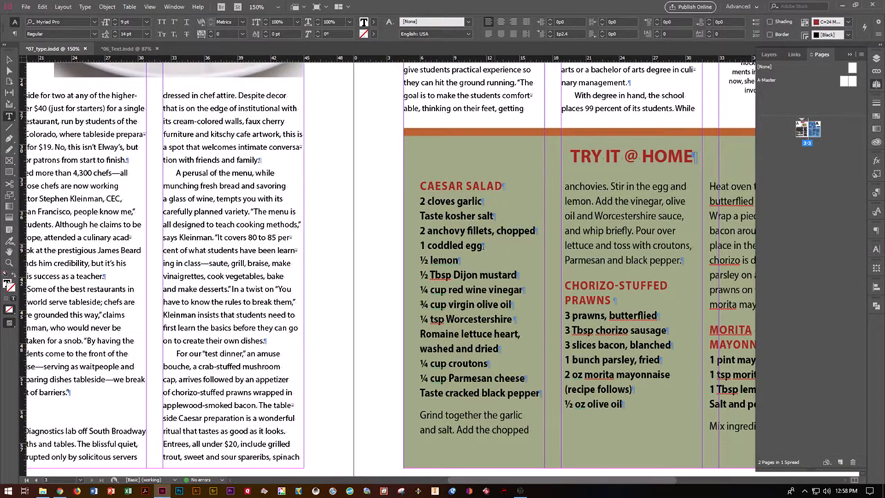
scroll(395, 257, up, 3)
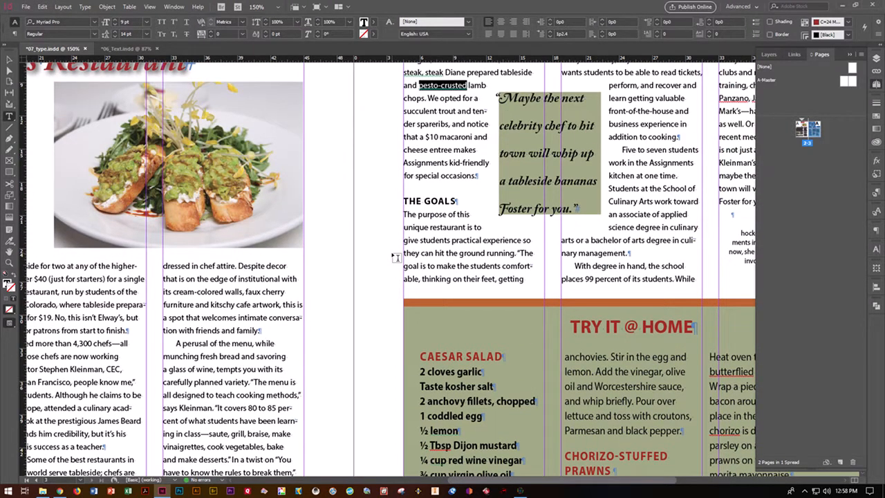
key(ctrl+minus)
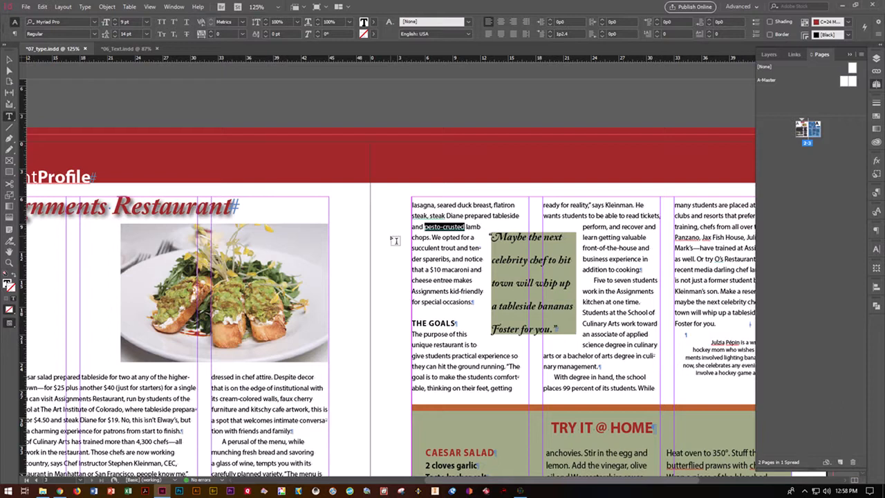
Switch to 06_Text.indd and move "ECLECTIC" in the subhead in front of "URBANISM".
click(125, 49)
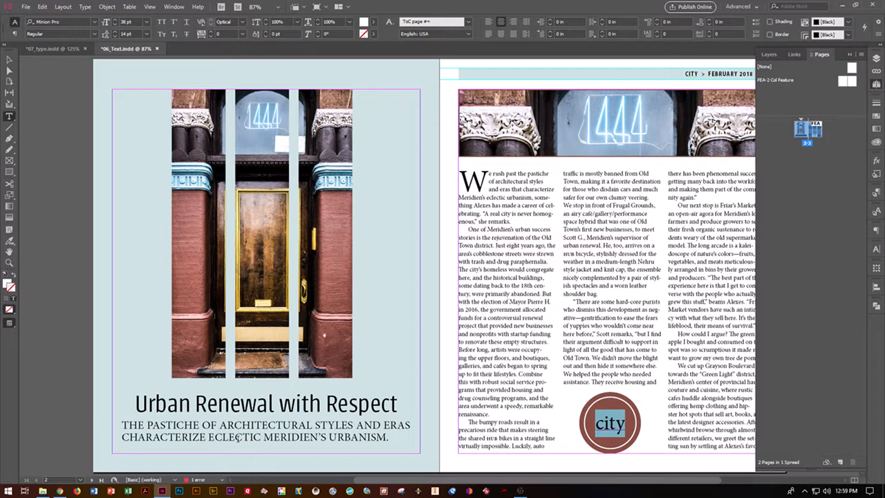
double_click(237, 437)
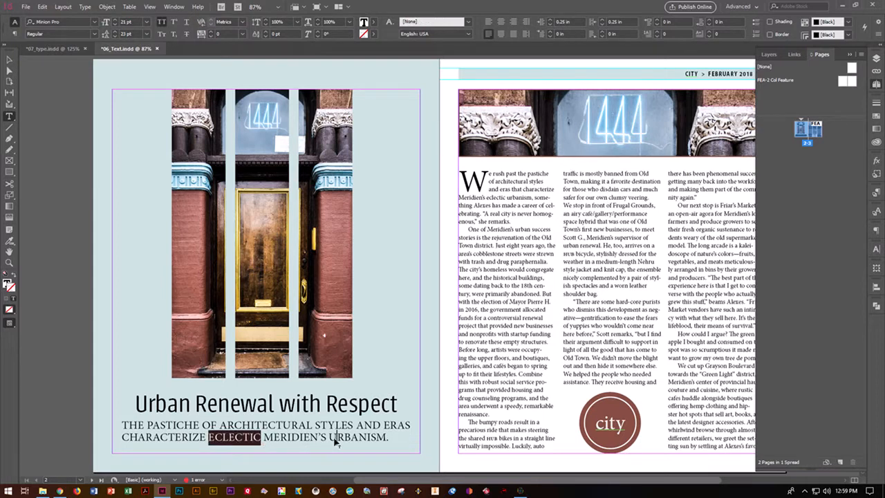
drag(330, 443, 329, 443)
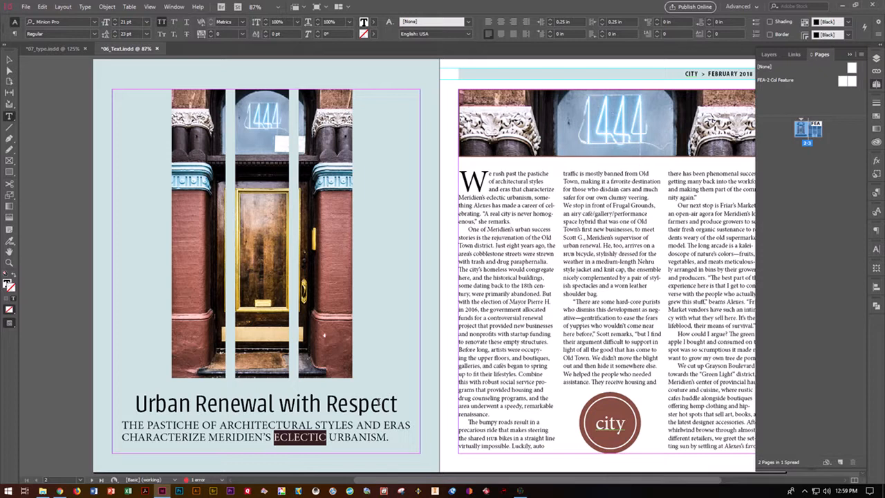
Narrow the Pages panel so that it no longer covers page 3 of the spread.
click(150, 7)
click(163, 85)
drag(757, 289, 810, 286)
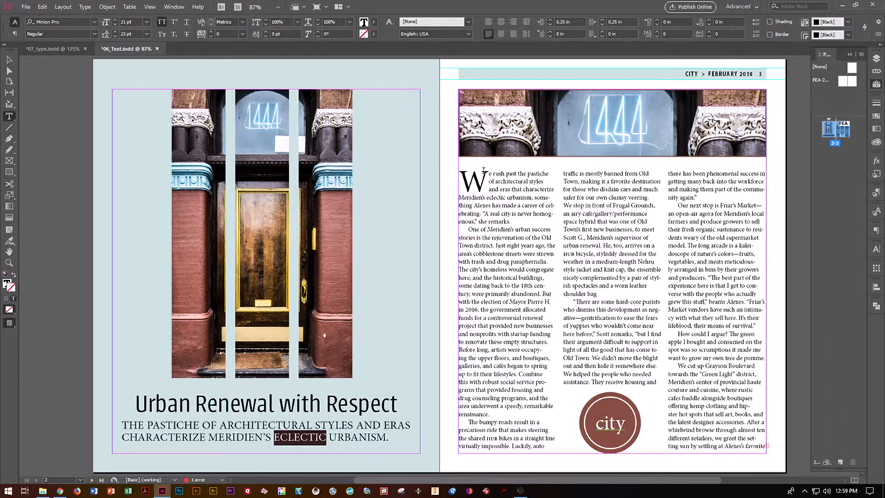
Open the page 3 article in the Story Editor and widen its window.
click(485, 171)
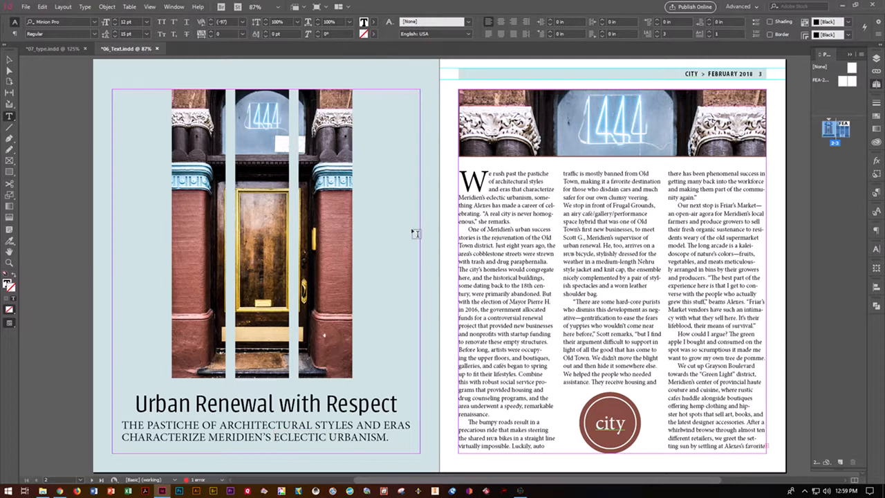
click(42, 7)
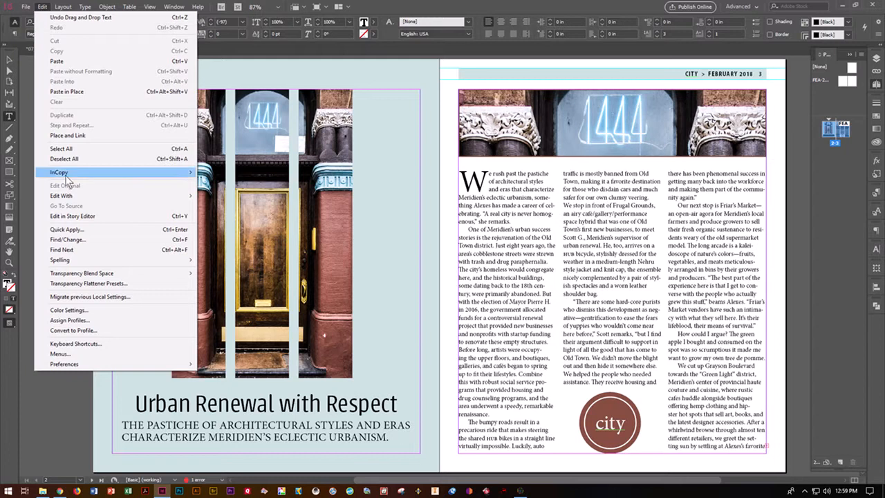
click(71, 216)
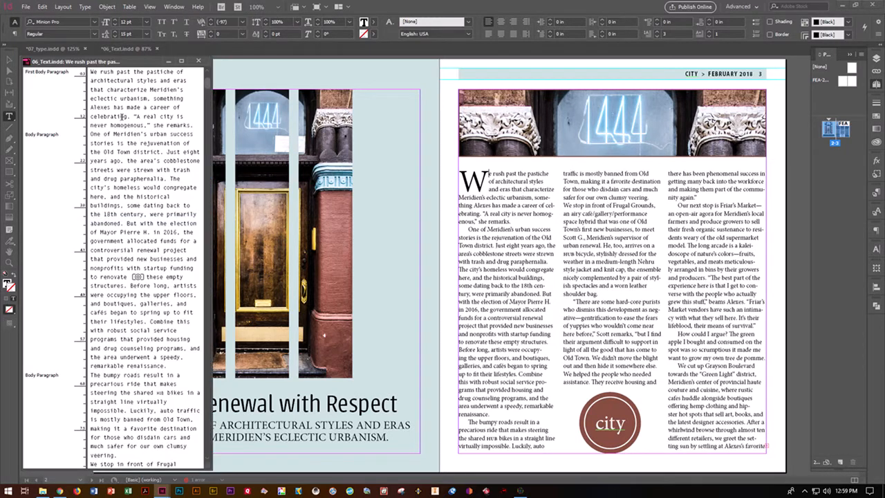
drag(206, 223, 333, 216)
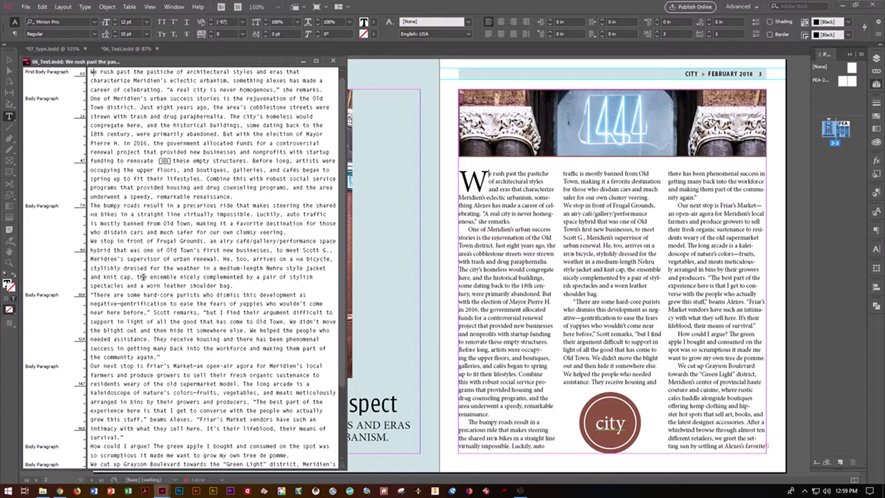
scroll(163, 267, down, 5)
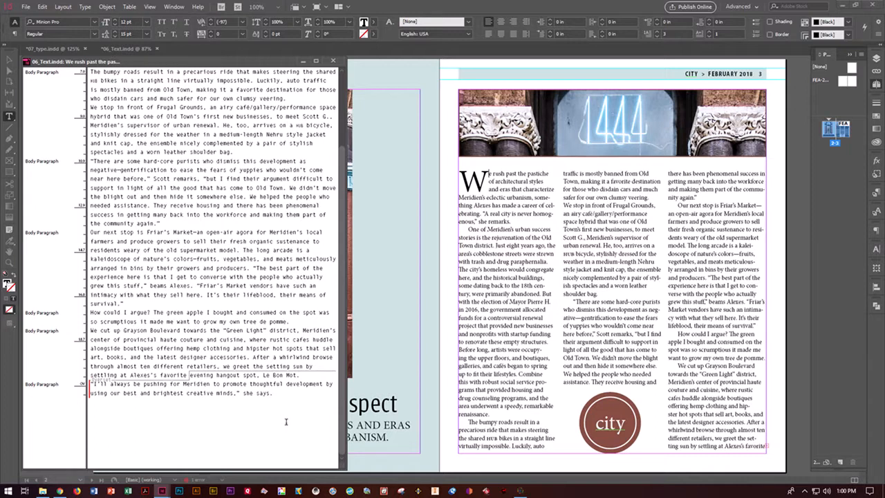
Find "arcade" in the story and delete the sentence from "The long arcade is a kaleidoscope" to "growers and producers.".
click(286, 263)
click(42, 6)
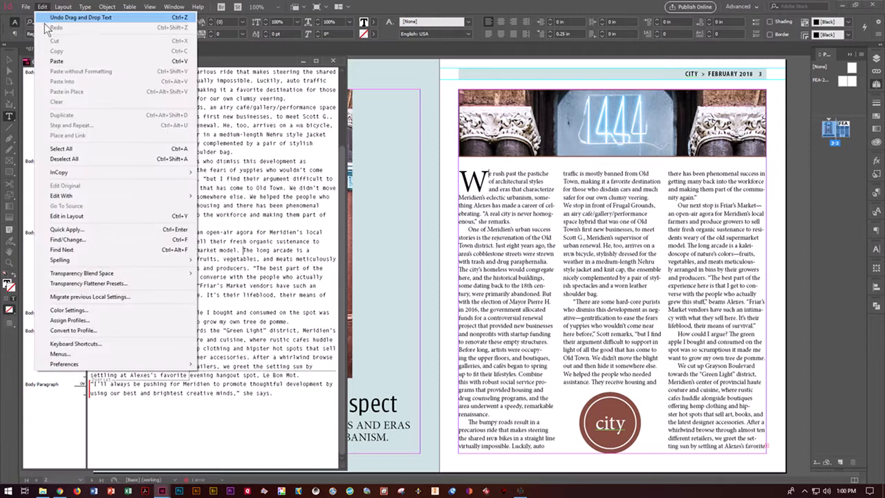
click(76, 239)
drag(307, 148, 488, 152)
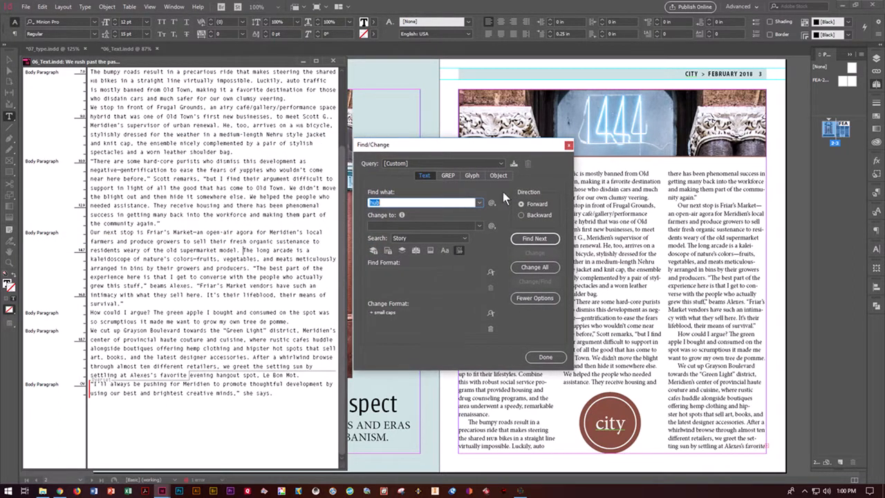
text(arcade)
key(Return)
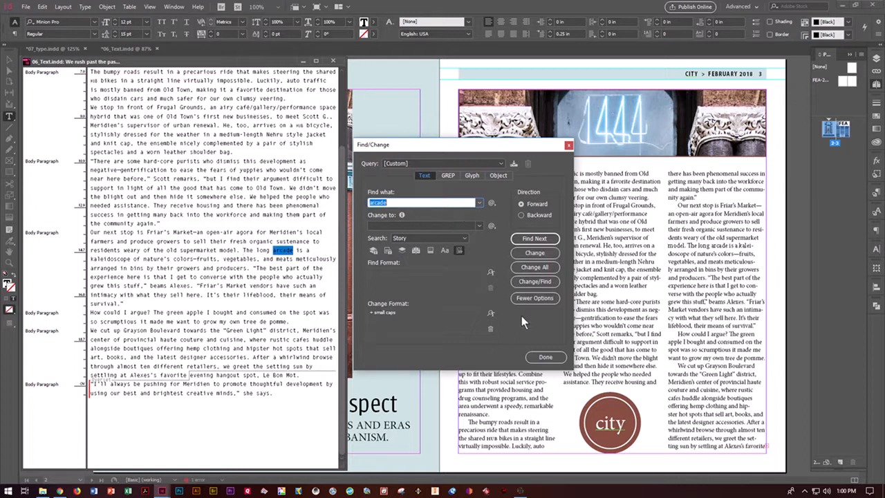
click(546, 356)
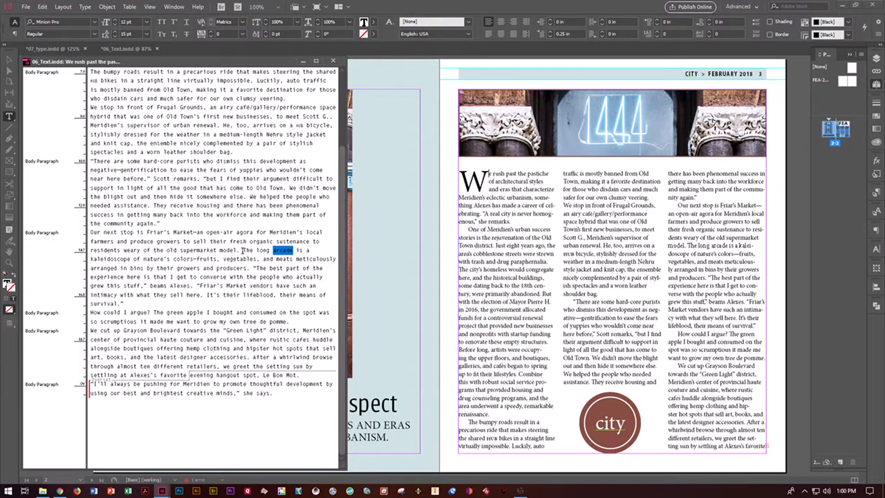
drag(243, 250, 249, 268)
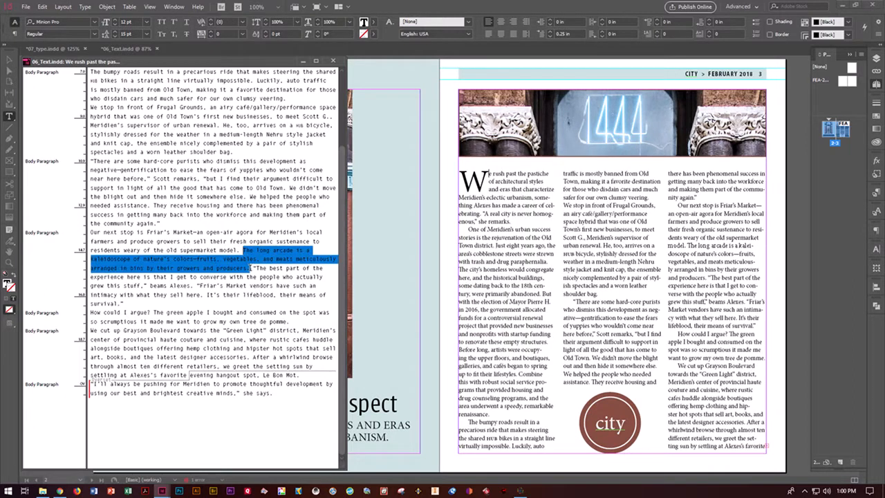
key(BackSpace)
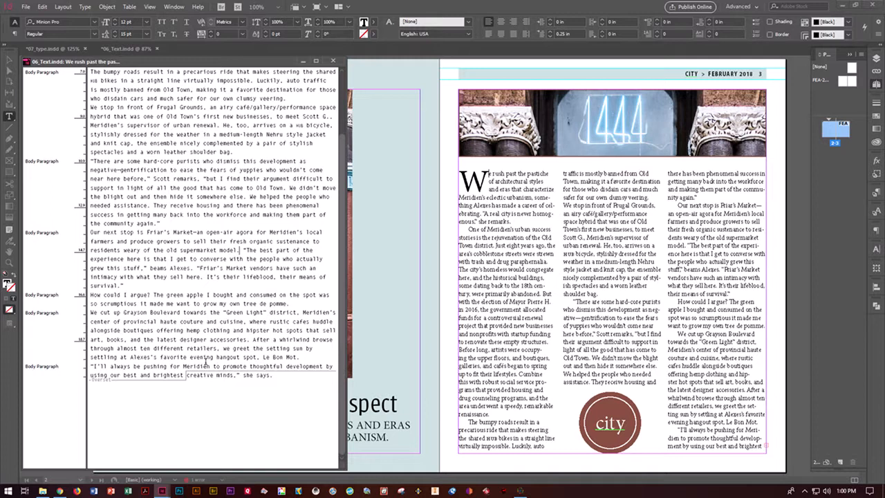
Turn on Track Changes for the current story.
click(84, 7)
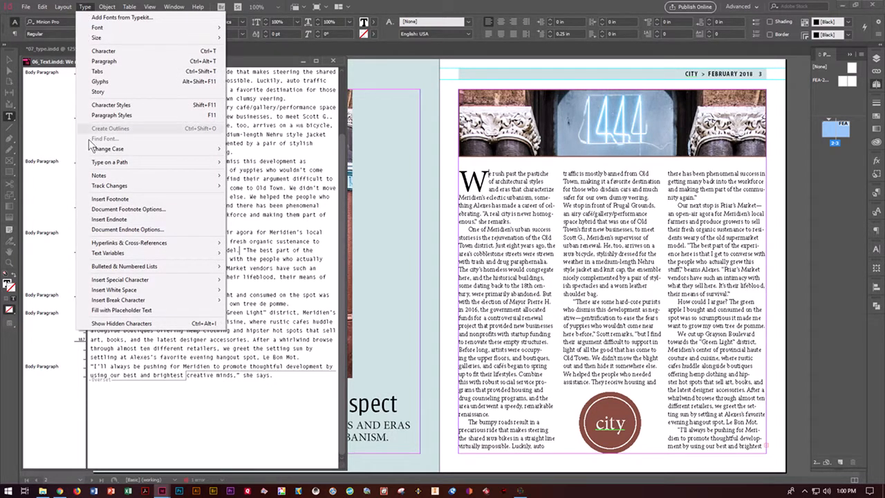
mouse_move(97, 188)
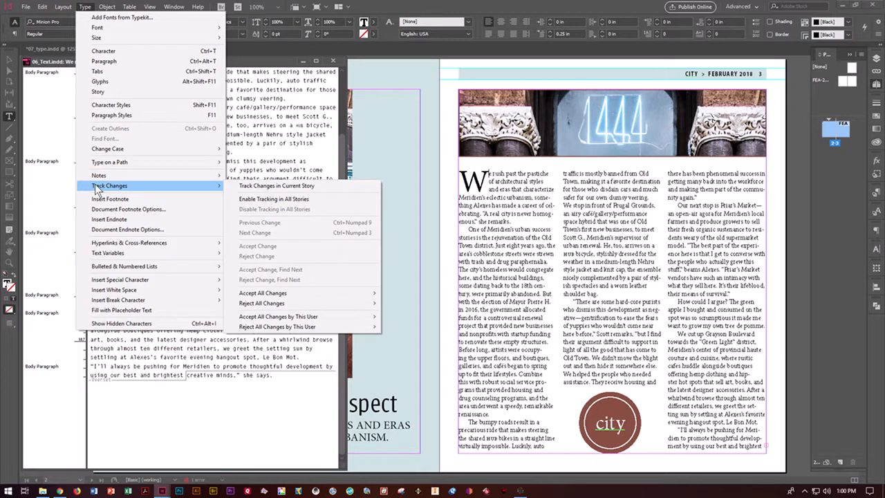
click(240, 186)
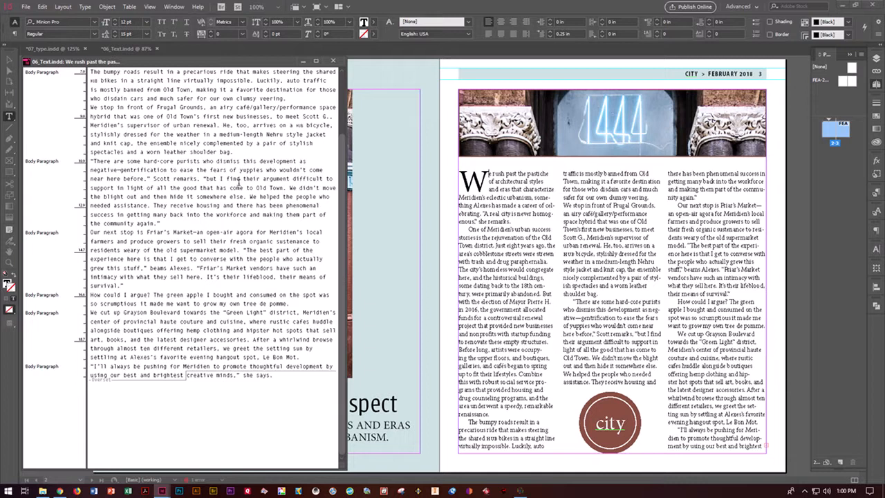
Find "one of" in the story and close the Find/Change dialog.
key(ctrl+f)
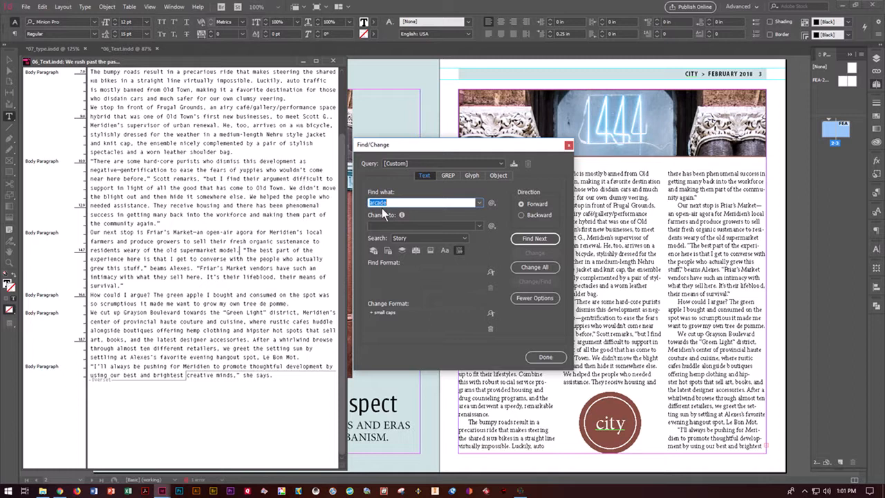
text(one of)
key(Return)
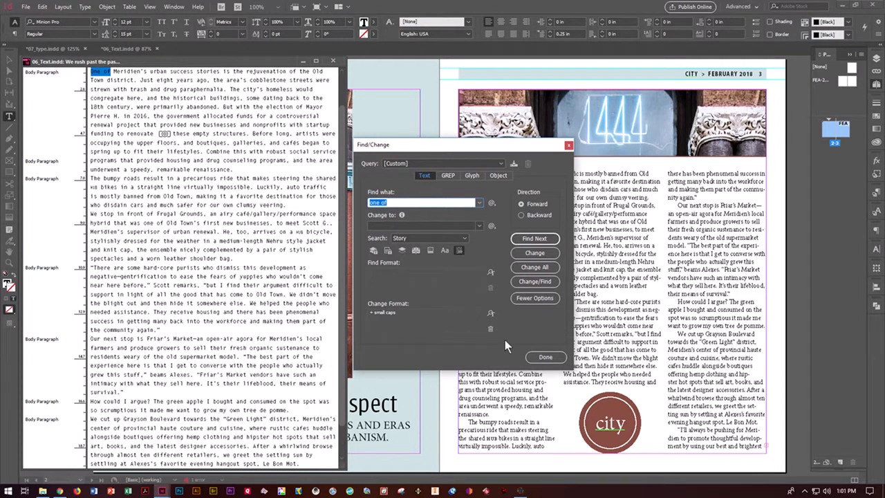
click(545, 357)
scroll(156, 141, up, 2)
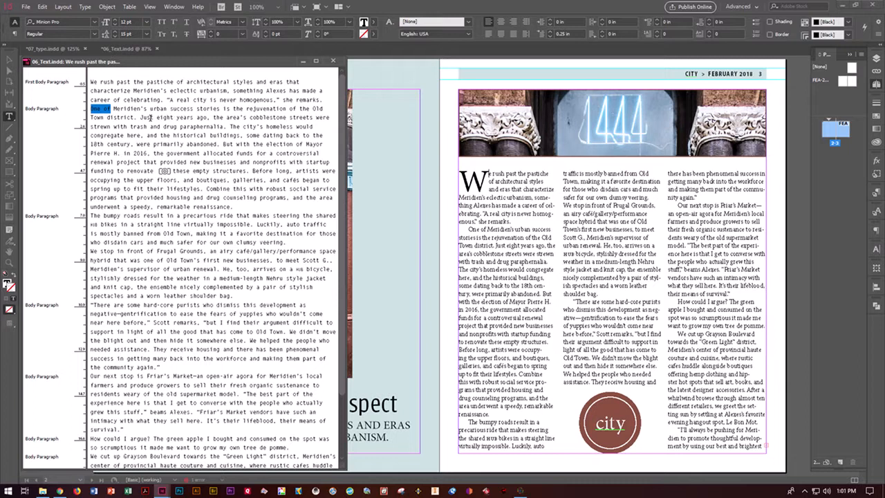
Replace "eight" in "Just eight years ago" with "five", and delete the replacement word again.
double_click(165, 117)
text(five)
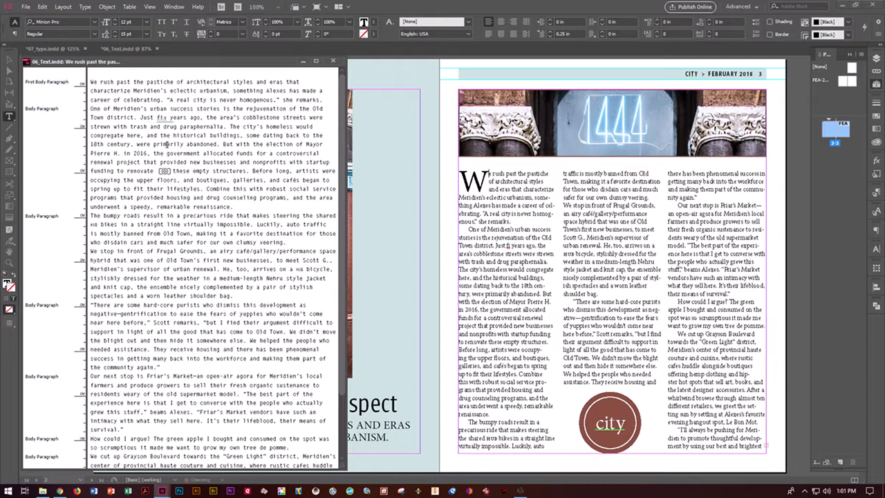
key(BackSpace)
key(BackSpace)
key(BackSpace)
key(BackSpace)
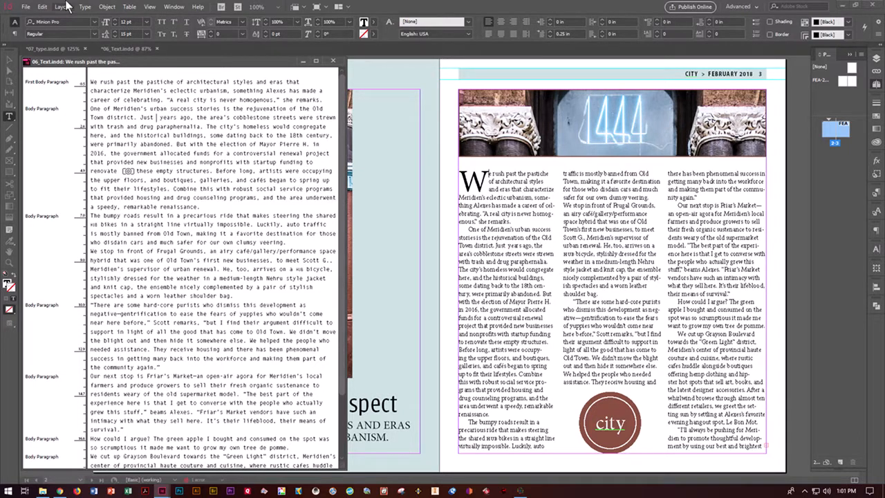
Toggle Track Changes for the current story again and insert "five" between "Just" and "years ago".
click(86, 8)
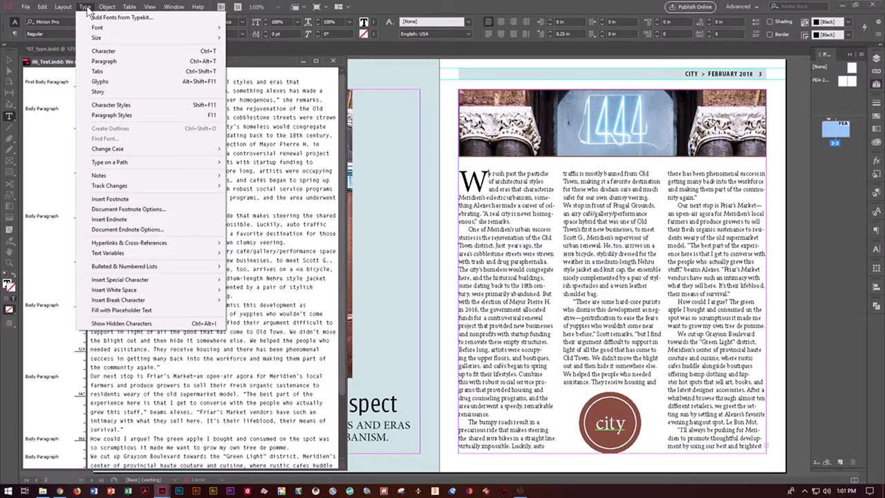
mouse_move(104, 185)
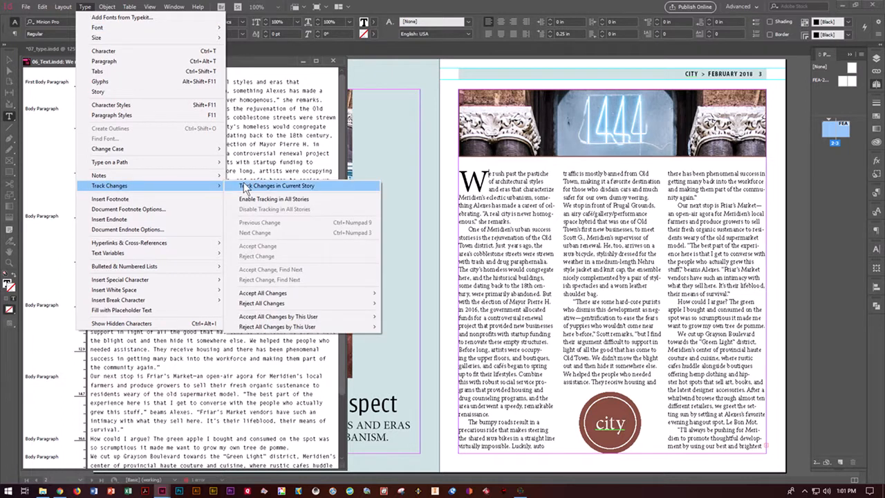
click(243, 187)
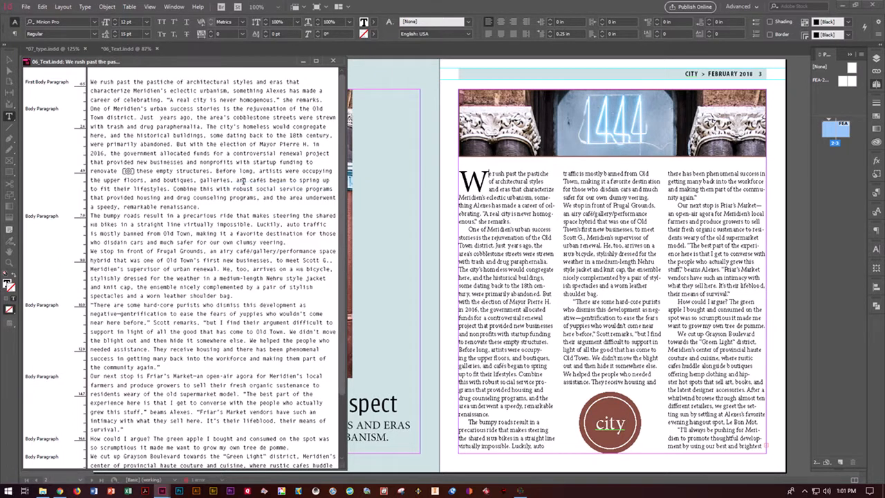
click(157, 117)
text(five)
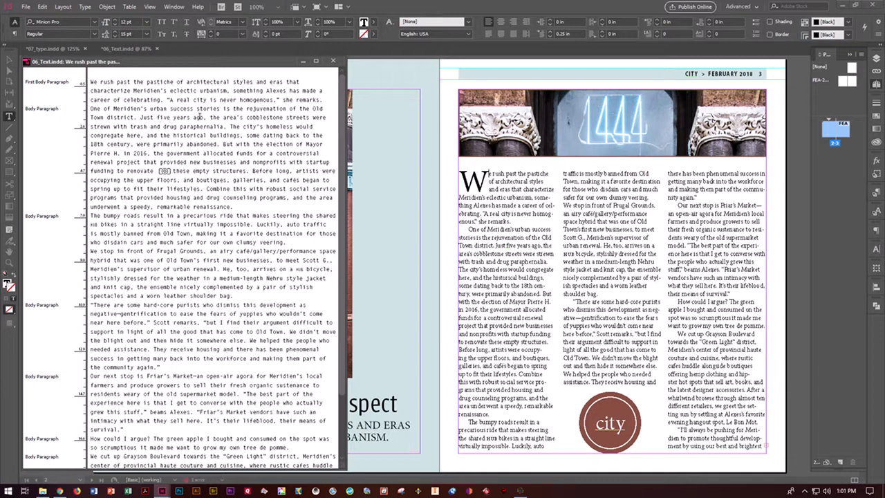
Replace "city" with "planet" in the first paragraph's quote "A real city is never homogenous".
double_click(199, 100)
text(planet)
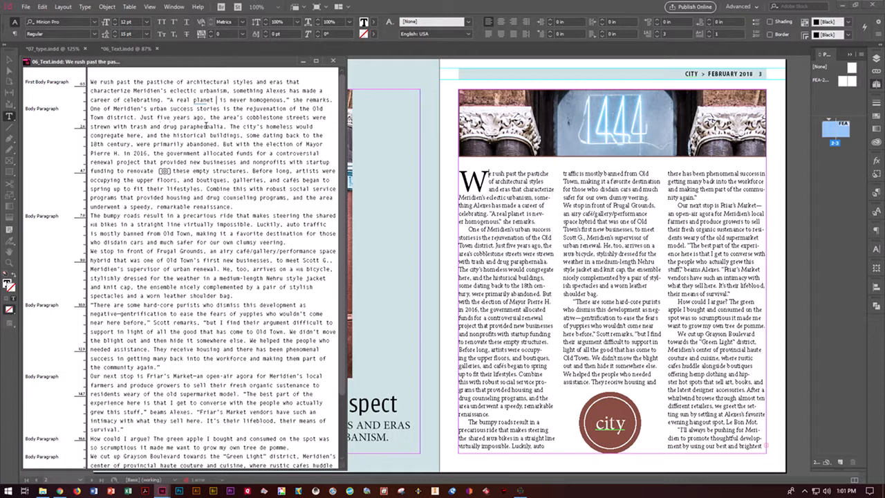
click(204, 118)
double_click(203, 99)
click(177, 160)
Select the whole story, toggle Track Changes for the current story, and clear the selection.
key(ctrl+a)
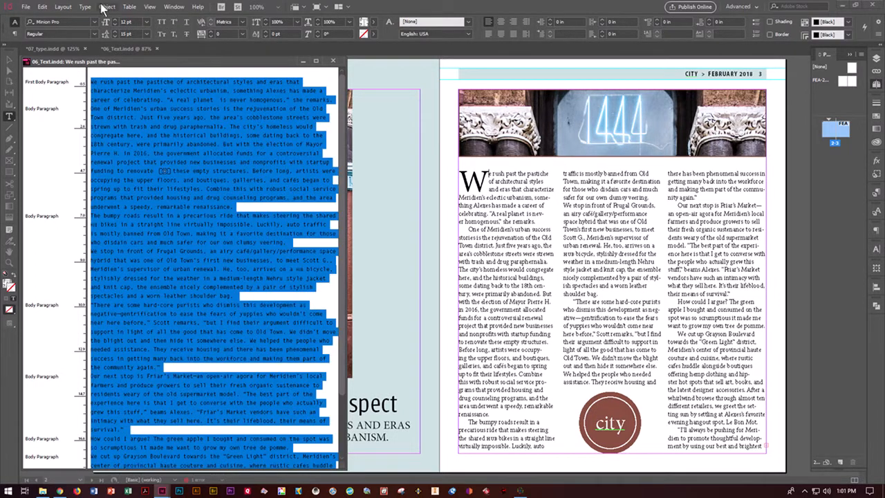
click(85, 6)
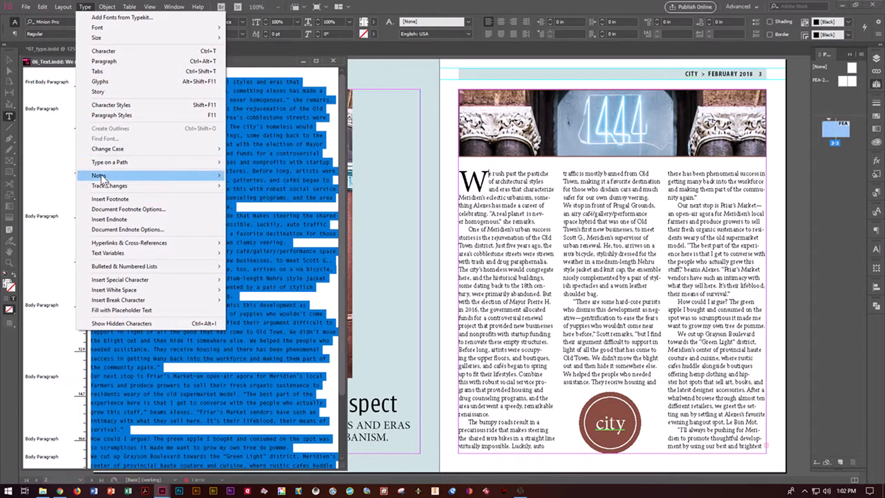
mouse_move(114, 185)
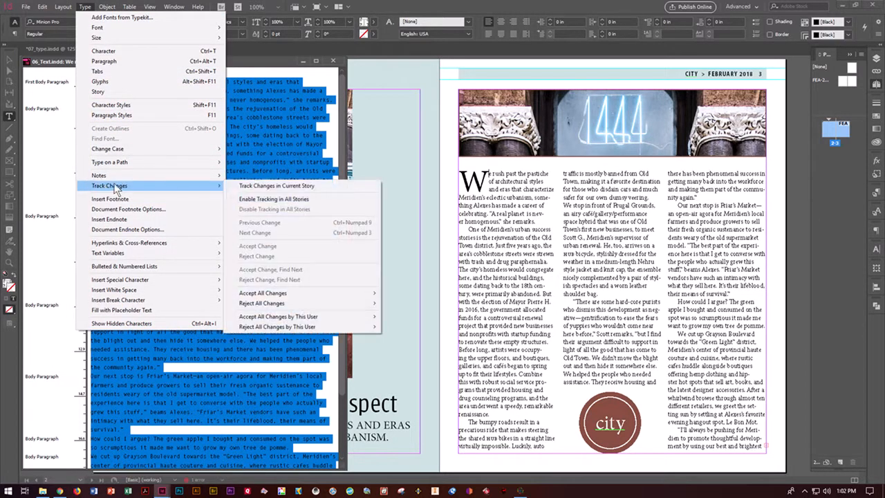
click(238, 186)
click(209, 182)
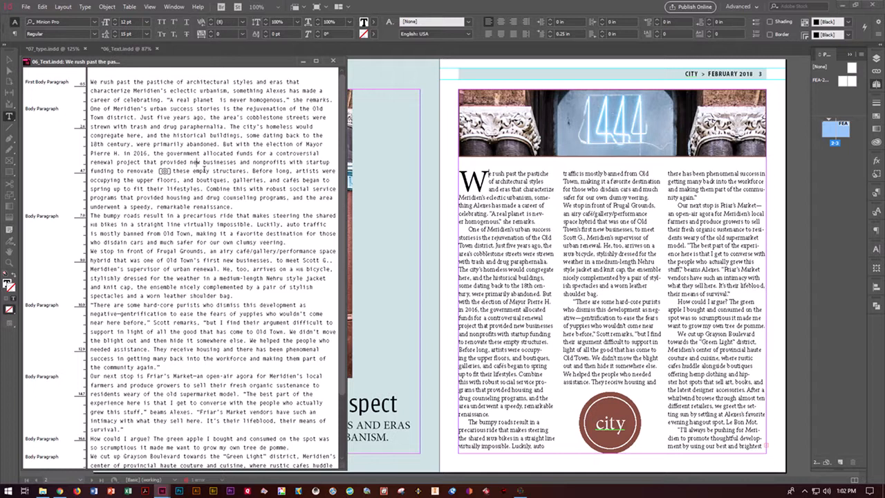
Replace "empty" with "full" in "these empty structures" and close the Story Editor.
double_click(201, 171)
text(full)
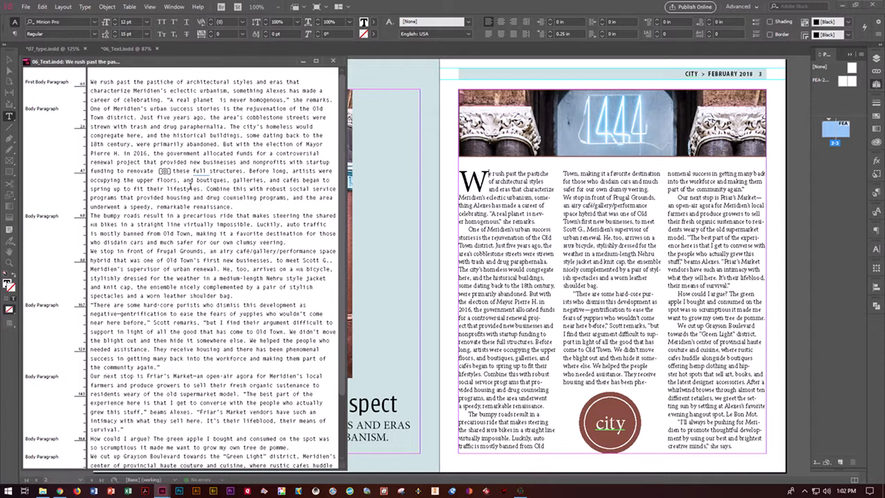
click(331, 63)
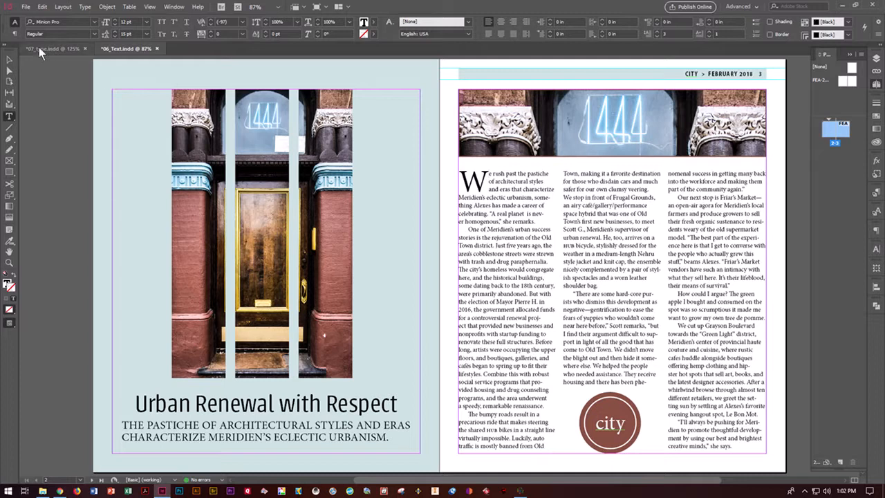
Start packaging 06_Text.indd, save the document when asked, and continue to the package folder settings.
click(28, 9)
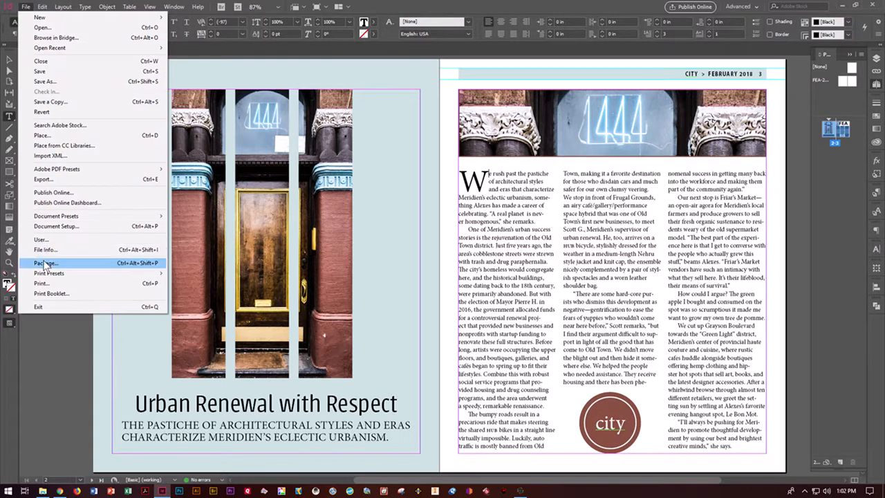
click(44, 263)
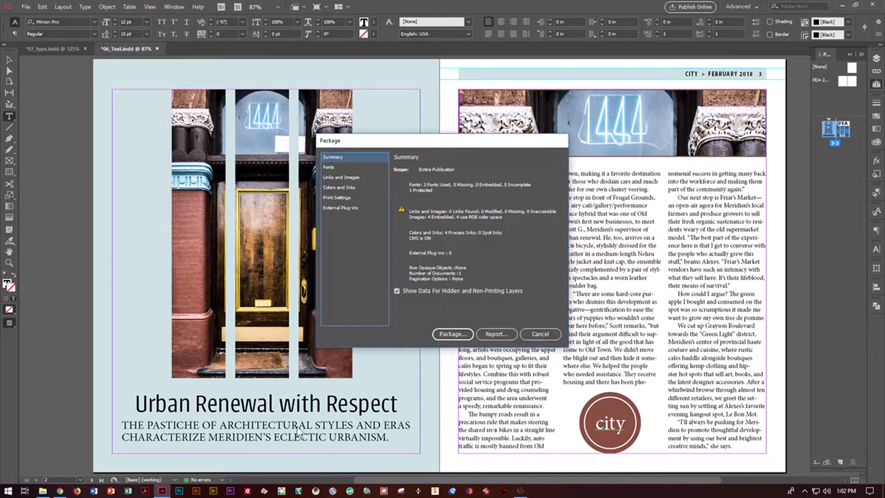
click(441, 334)
click(469, 259)
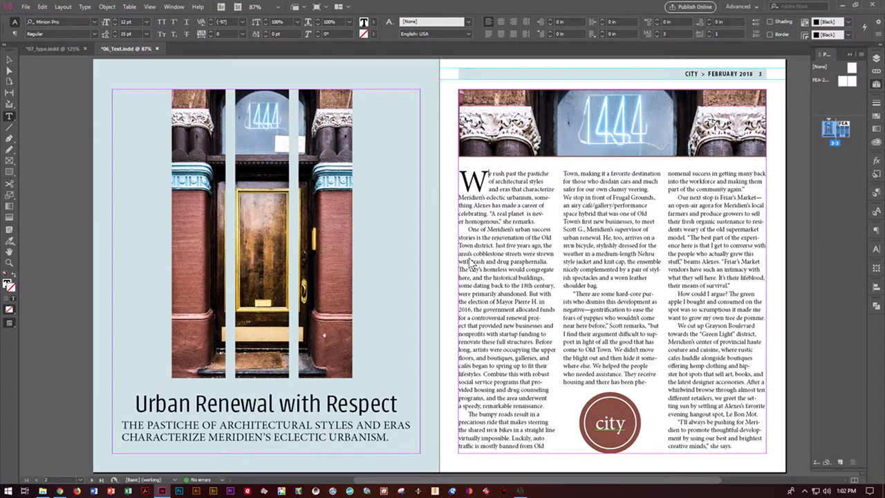
click(540, 176)
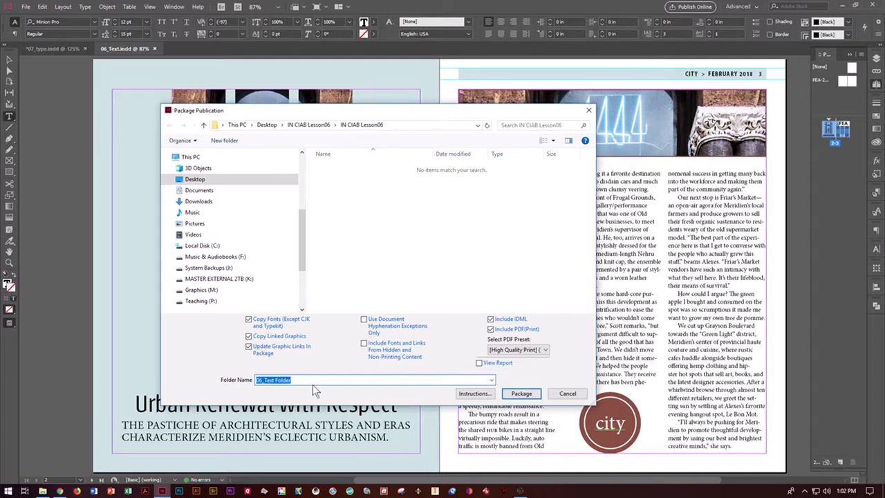
Name the package folder with the surname followed by "IN CIAB CH 6 PACKAGED" and create the package in IN CIAB Lesson06.
text(DOSER IN CIAB CH)
text(6 PACKE)
key(BackSpace)
key(BackSpace)
text(KAGED)
click(521, 393)
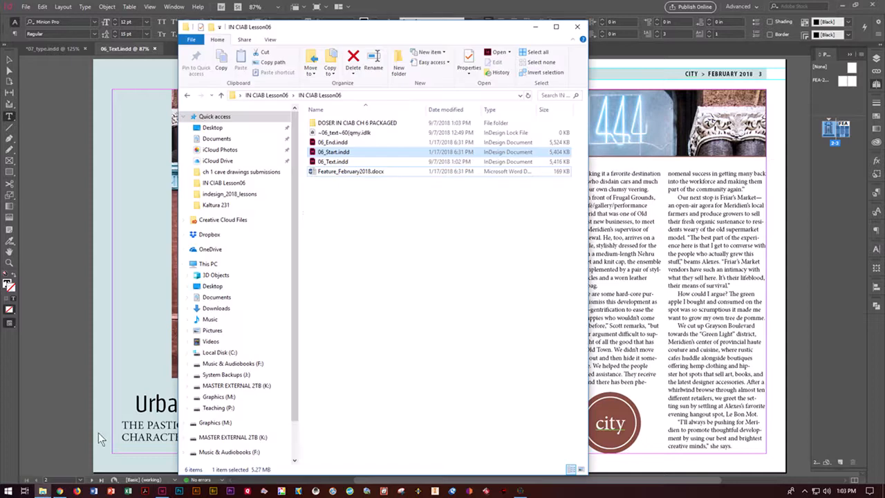
Switch to File Explorer and compress the packaged folder in IN CIAB Lesson06 into a zip file, keeping its suggested name.
click(42, 491)
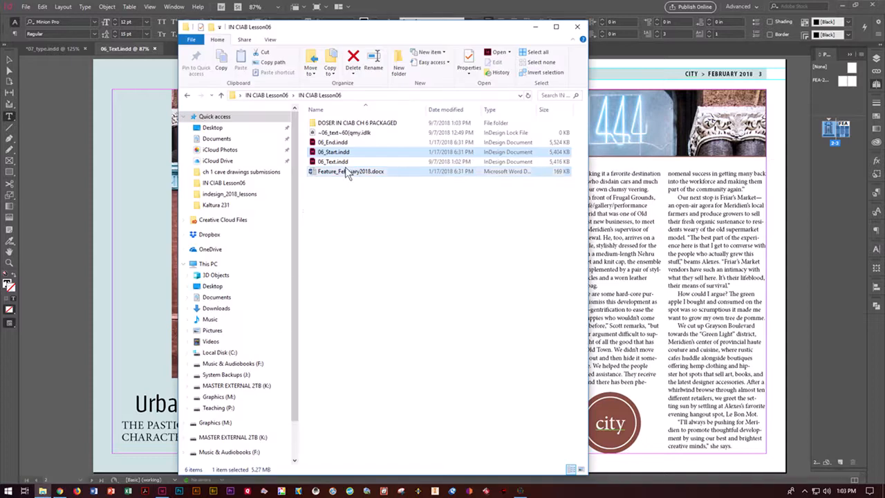
click(373, 125)
right_click(373, 124)
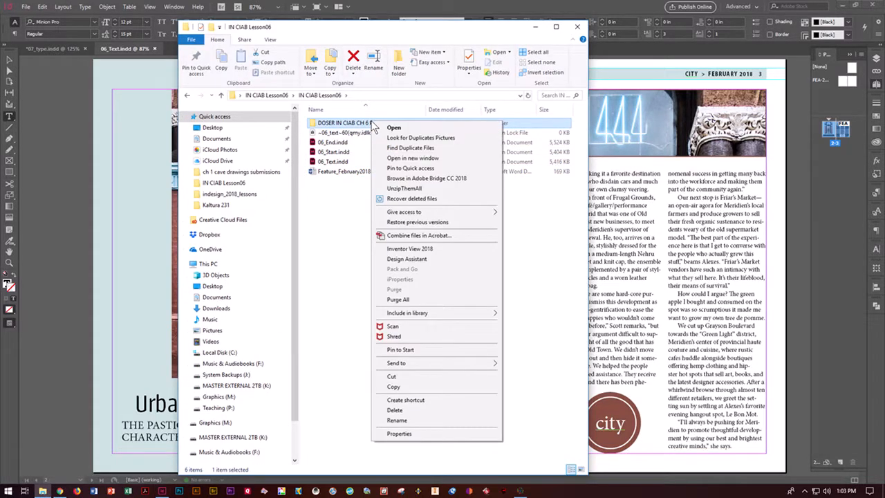
mouse_move(391, 363)
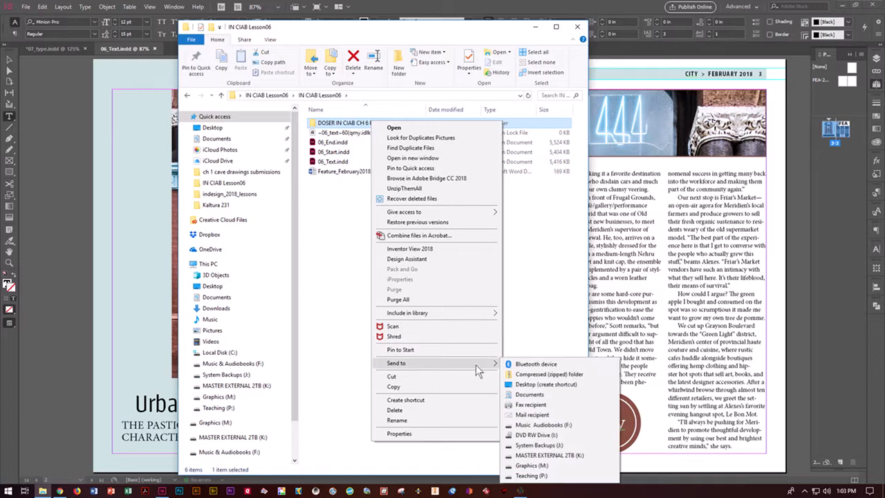
click(519, 376)
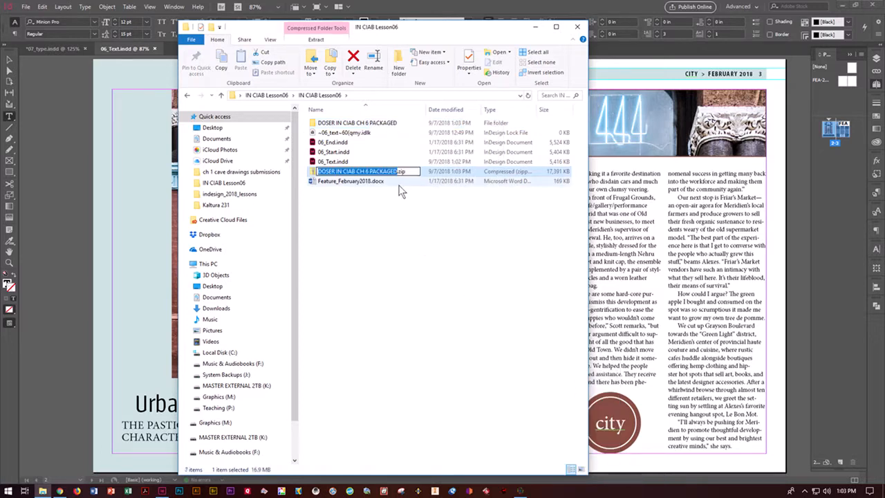
click(418, 250)
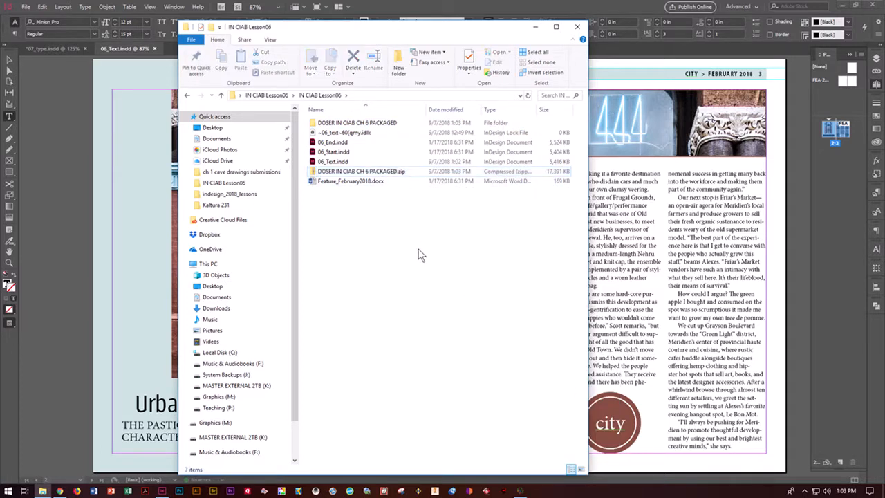
click(522, 490)
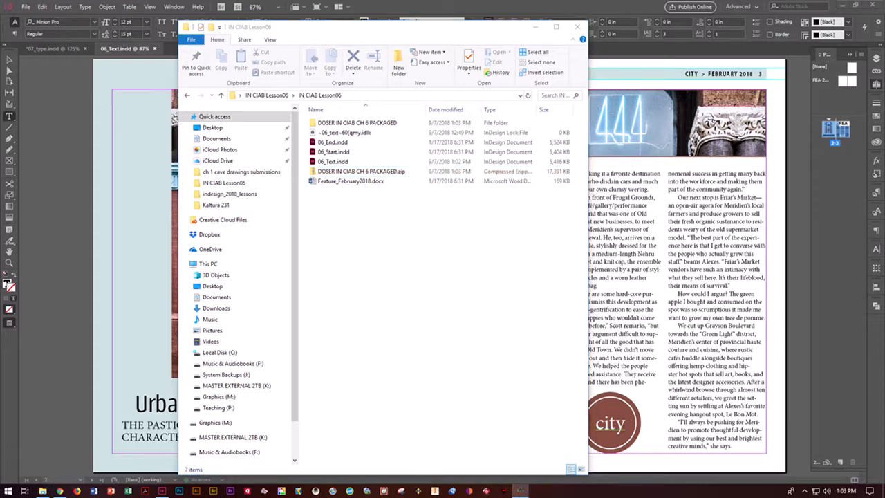